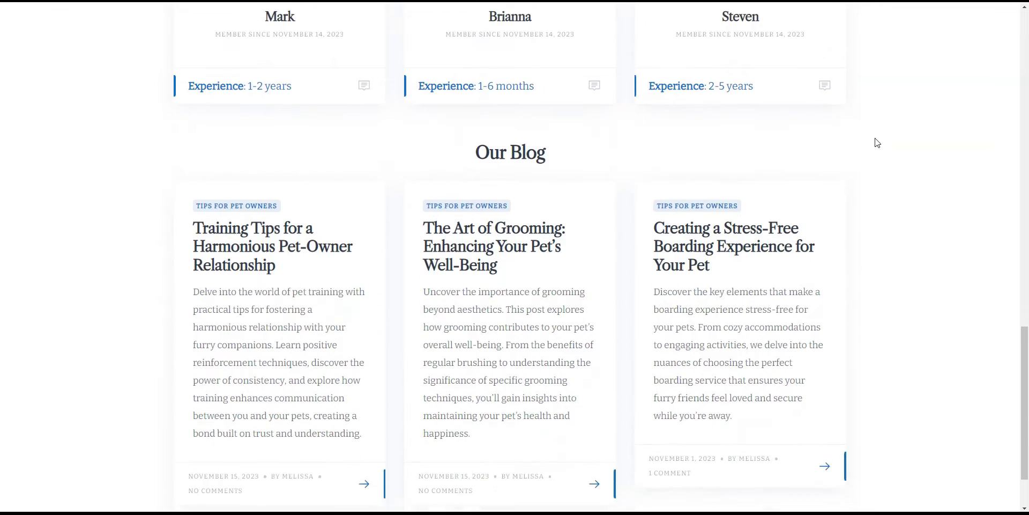
- Search the demo pet care site without any keywords and look through the service listings and filters
{"action": "scroll", "coordinate": [877, 142], "scroll_direction": "up", "scroll_amount": 8}
{"action": "scroll", "coordinate": [877, 143], "scroll_direction": "up", "scroll_amount": 8}
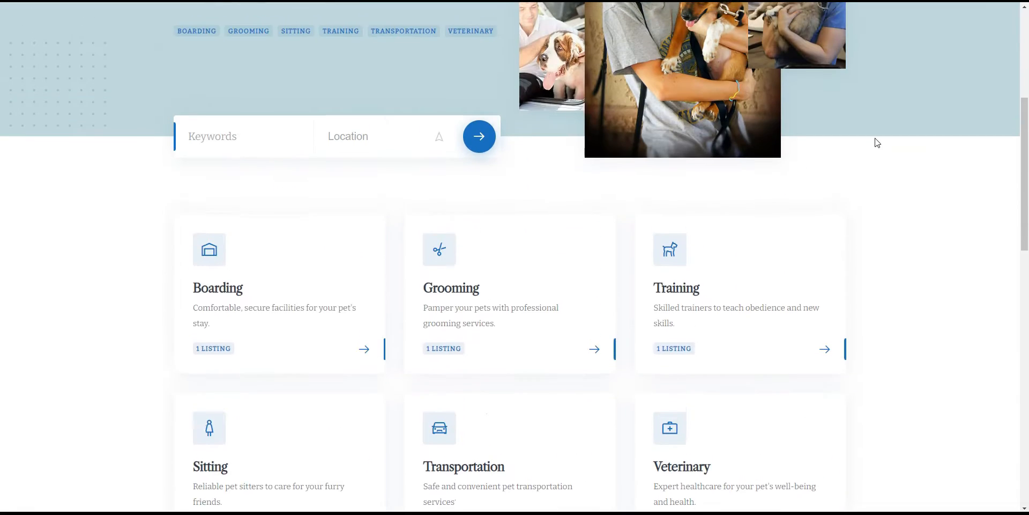
{"action": "left_click", "coordinate": [487, 325]}
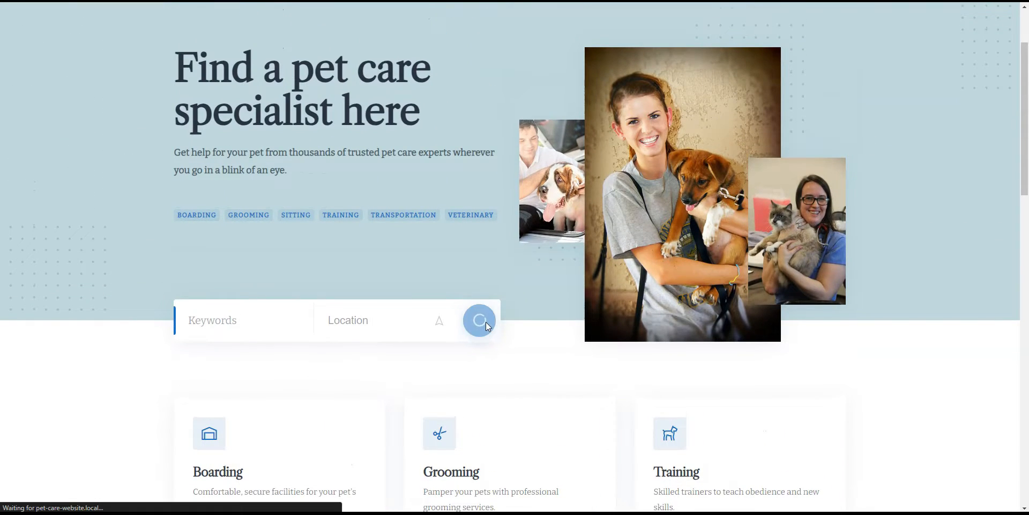
{"action": "scroll", "coordinate": [488, 325], "scroll_direction": "down", "scroll_amount": 1}
{"action": "scroll", "coordinate": [486, 326], "scroll_direction": "down", "scroll_amount": 6}
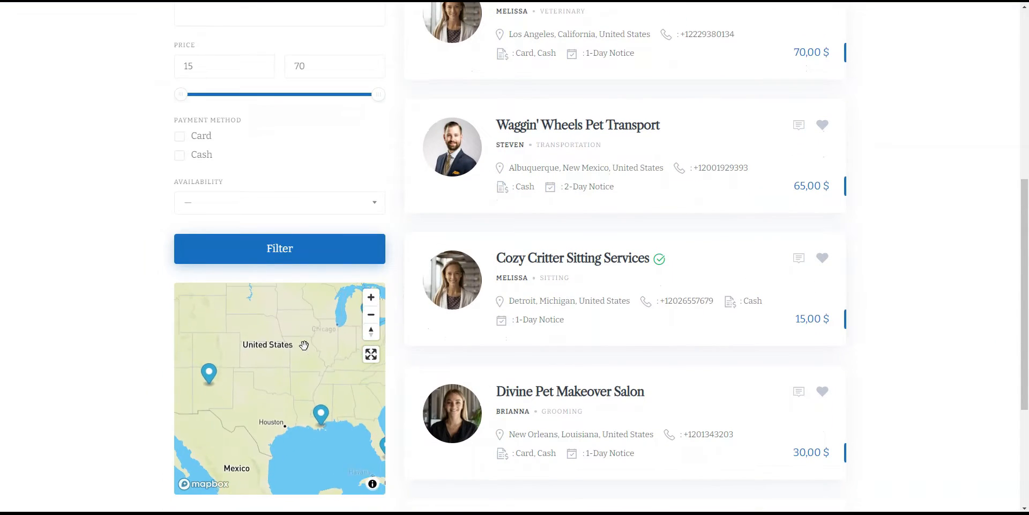
{"action": "scroll", "coordinate": [595, 289], "scroll_direction": "up", "scroll_amount": 5}
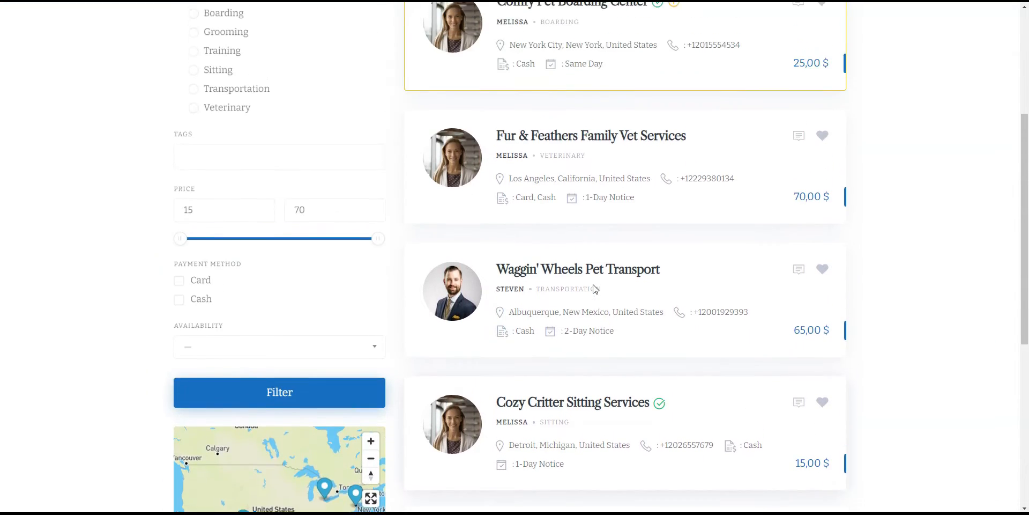
- Open the Comfy Pet Boarding Center listing and review its photos, location map and vendor details
{"action": "left_click", "coordinate": [569, 141]}
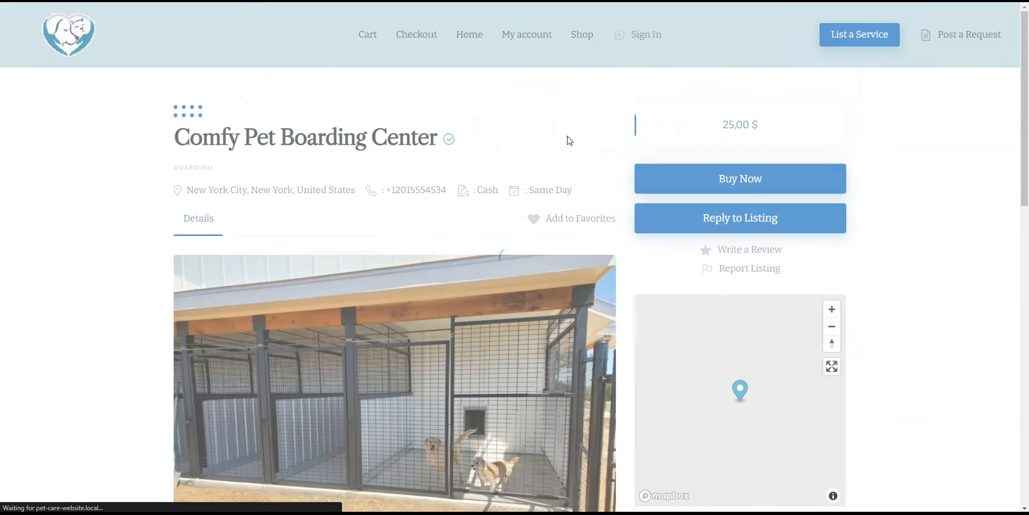
{"action": "scroll", "coordinate": [877, 262], "scroll_direction": "down", "scroll_amount": 2}
{"action": "scroll", "coordinate": [881, 263], "scroll_direction": "down", "scroll_amount": 3}
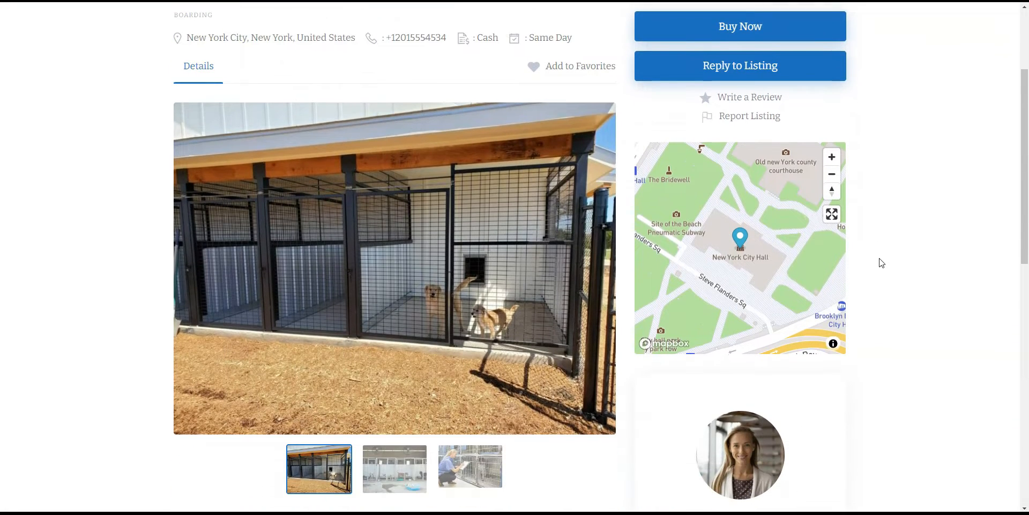
{"action": "scroll", "coordinate": [880, 262], "scroll_direction": "down", "scroll_amount": 4}
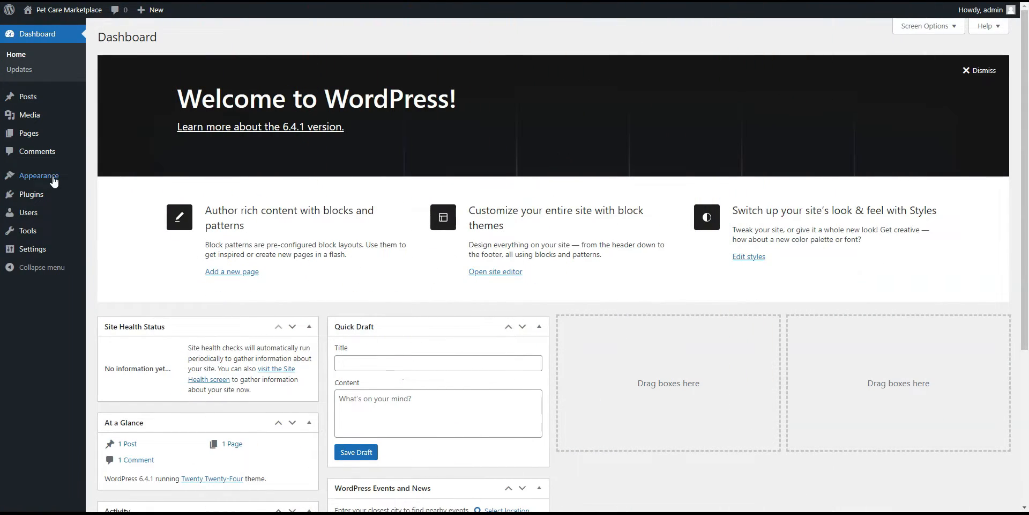
- Upload the experthive.zip theme package to the WordPress site, install it and activate it
{"action": "mouse_move", "coordinate": [43, 181]}
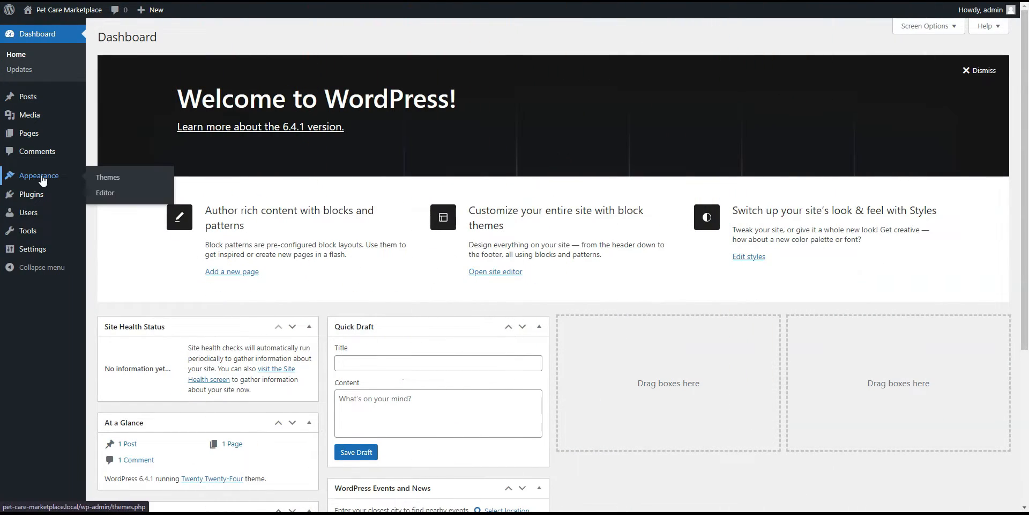
{"action": "left_click", "coordinate": [98, 177]}
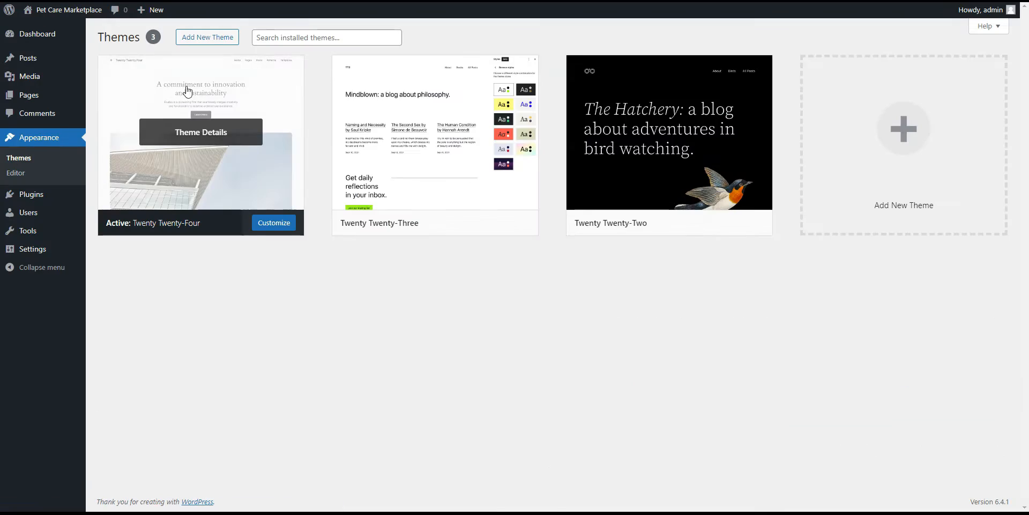
{"action": "left_click", "coordinate": [211, 39]}
{"action": "left_click", "coordinate": [211, 43]}
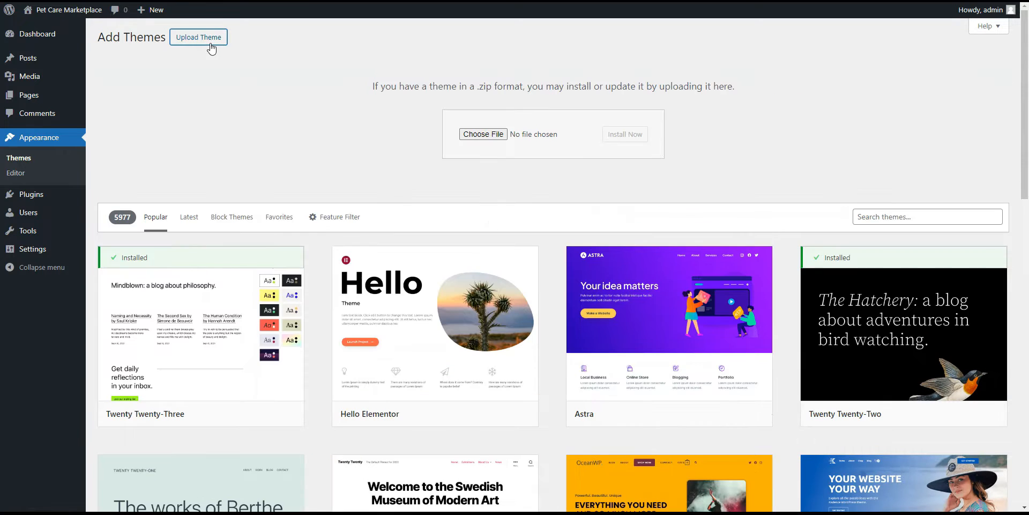
{"action": "left_click", "coordinate": [462, 138]}
{"action": "double_click", "coordinate": [416, 255]}
{"action": "left_click", "coordinate": [619, 136]}
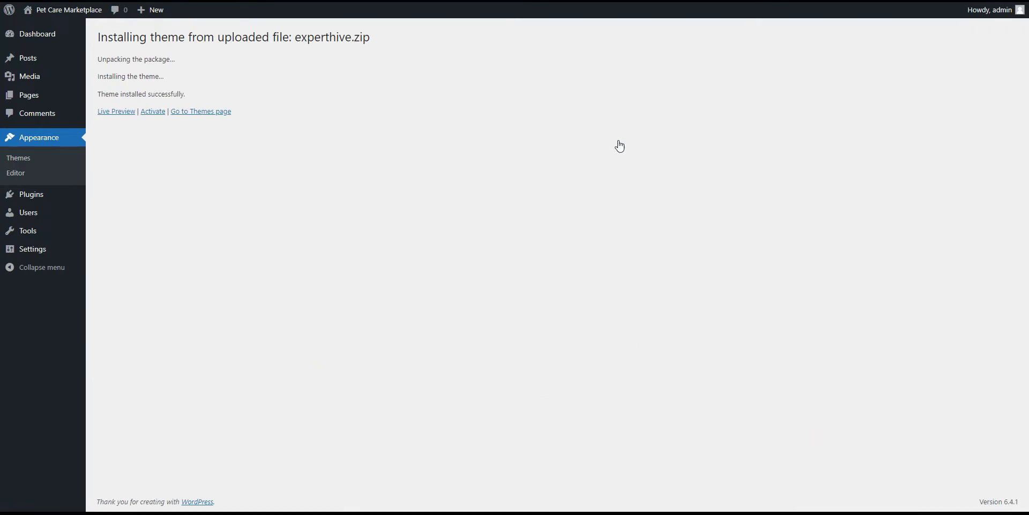
{"action": "left_click", "coordinate": [157, 116]}
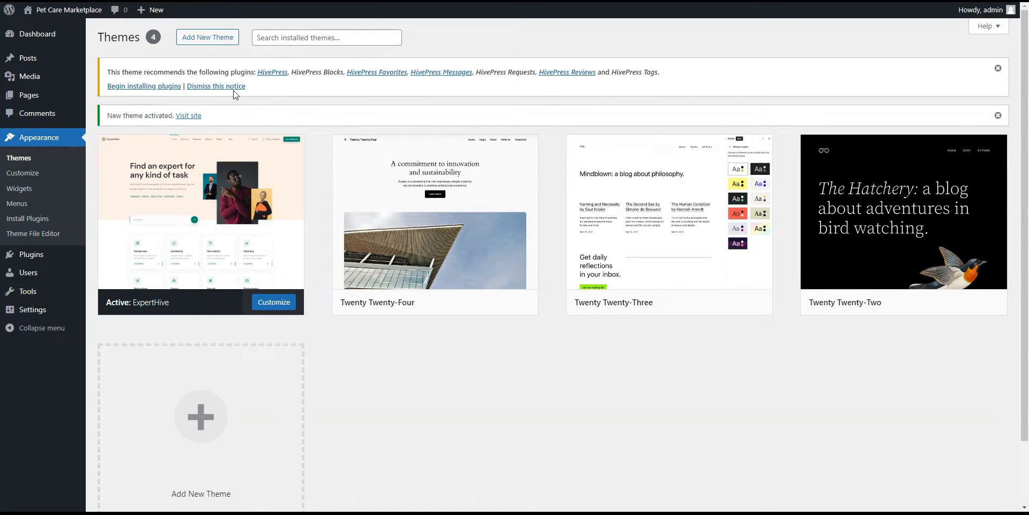
- Bulk-install all the HivePress plugins recommended by the ExpertHive theme
{"action": "left_click", "coordinate": [145, 87]}
{"action": "left_click", "coordinate": [142, 80]}
{"action": "left_click", "coordinate": [137, 92]}
{"action": "left_click", "coordinate": [108, 95]}
{"action": "left_click", "coordinate": [174, 75]}
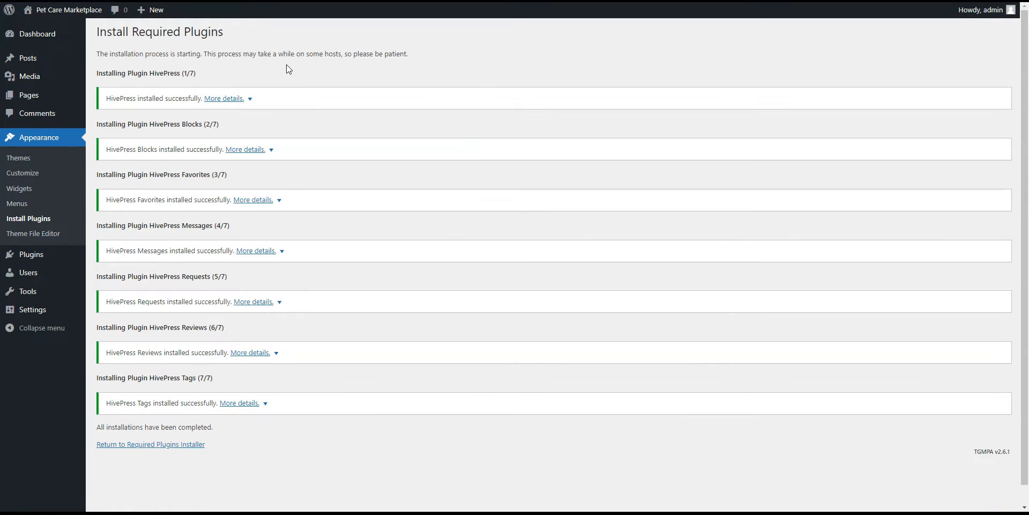
- Bulk-activate all the installed HivePress plugins and dismiss the demo content notice on the dashboard
{"action": "left_click", "coordinate": [161, 444]}
{"action": "left_click", "coordinate": [127, 75]}
{"action": "left_click", "coordinate": [116, 121]}
{"action": "left_click", "coordinate": [108, 96]}
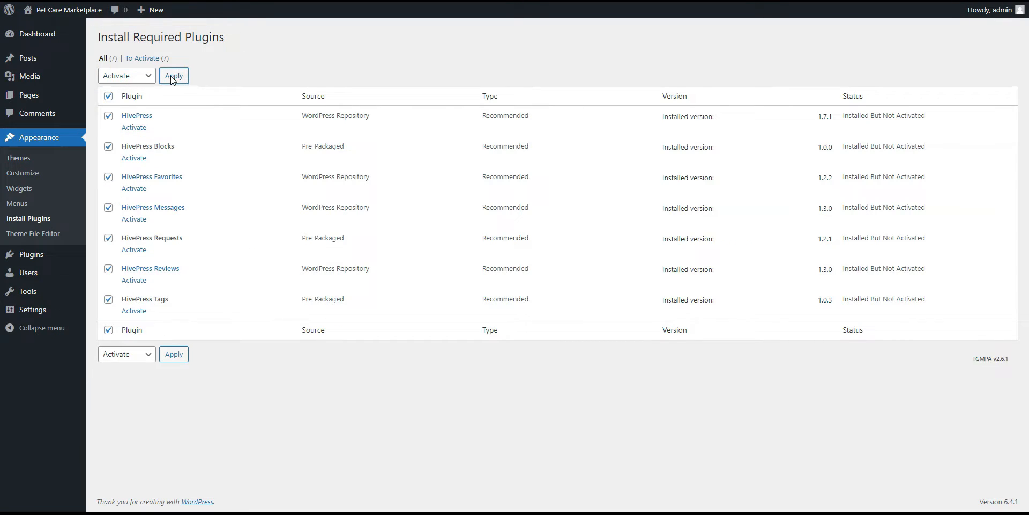
{"action": "left_click", "coordinate": [174, 75]}
{"action": "left_click", "coordinate": [261, 130]}
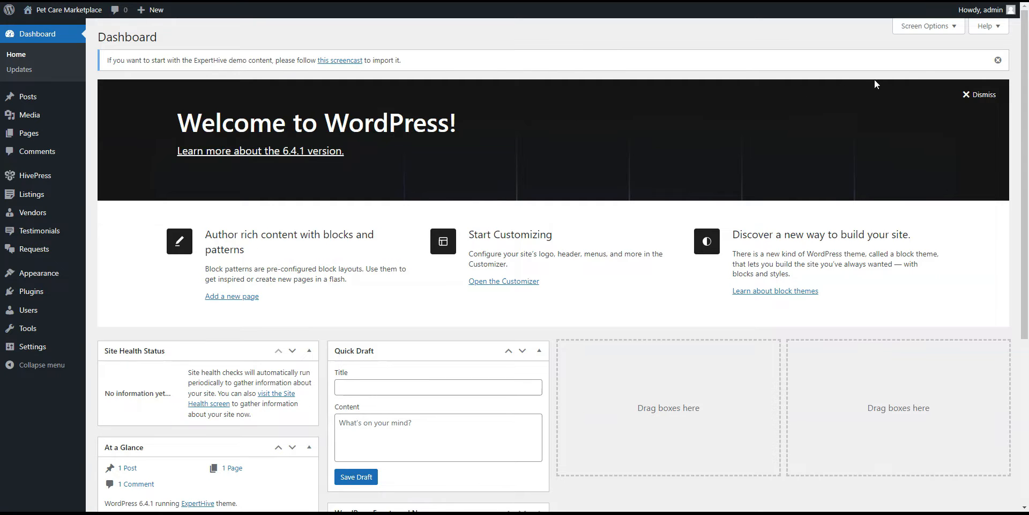
{"action": "left_click", "coordinate": [998, 61]}
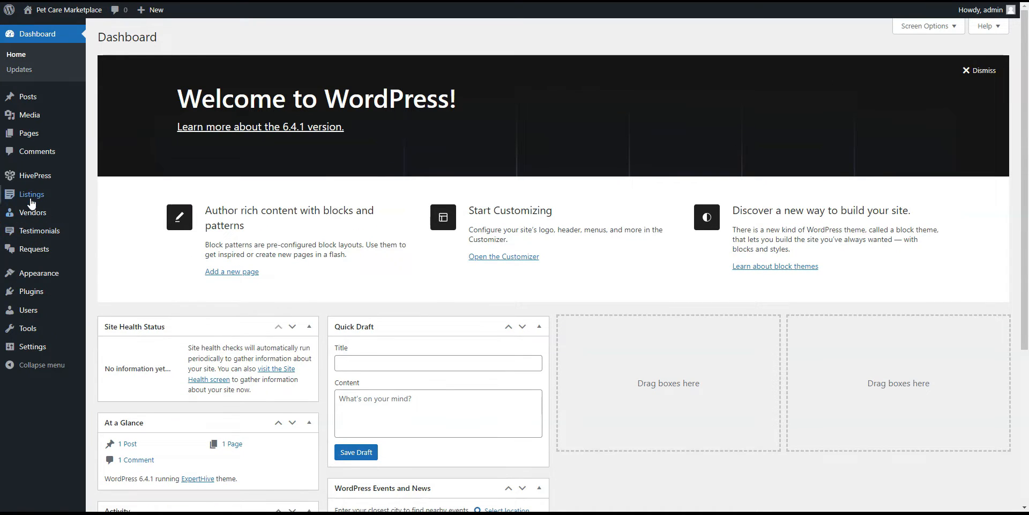
- Search for new plugins with "woo" and install WooCommerce
{"action": "mouse_move", "coordinate": [87, 289]}
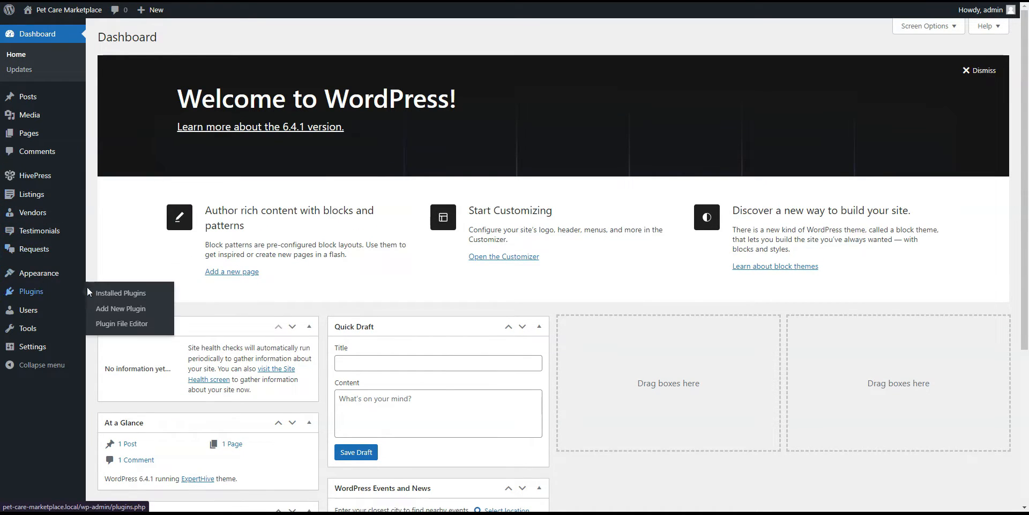
{"action": "left_click", "coordinate": [121, 310]}
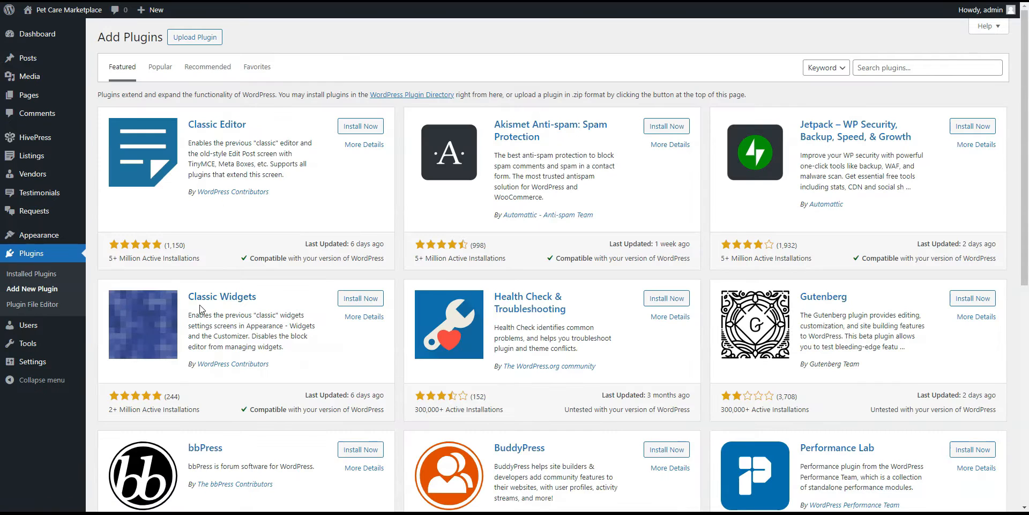
{"action": "left_click", "coordinate": [898, 74]}
{"action": "type", "text": "woo"}
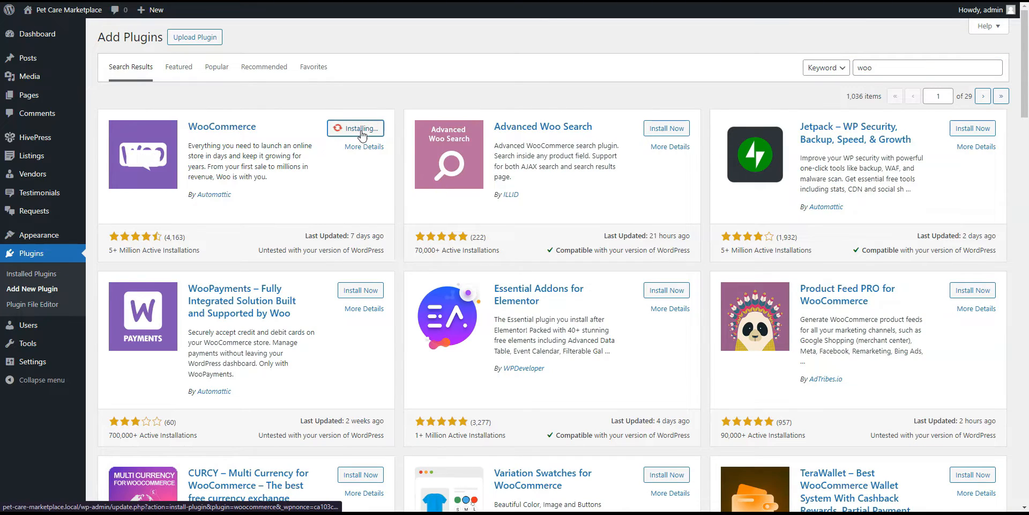
{"action": "left_click", "coordinate": [359, 130]}
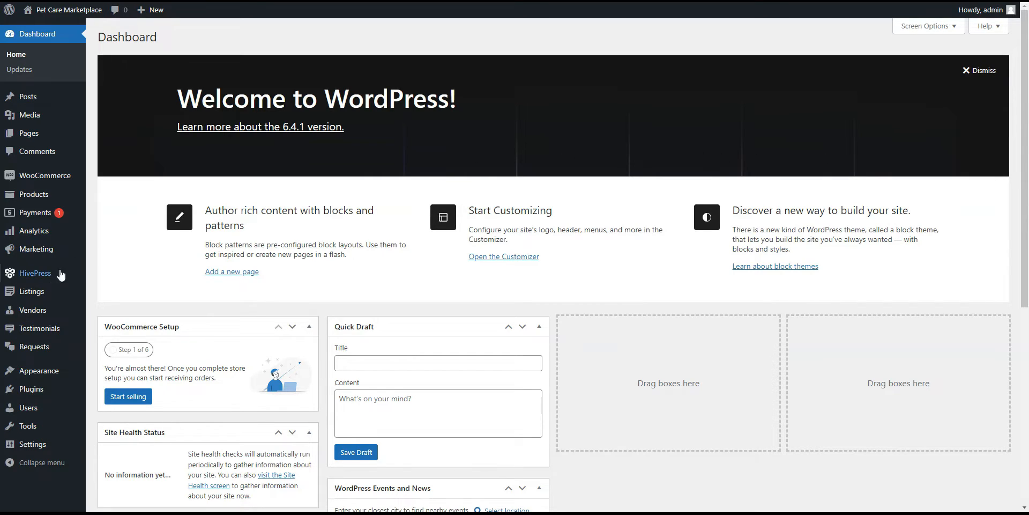
- Start a listing category named Boarding with the description "Comfortable, secure facilities for your pet's stay."
{"action": "mouse_move", "coordinate": [39, 291]}
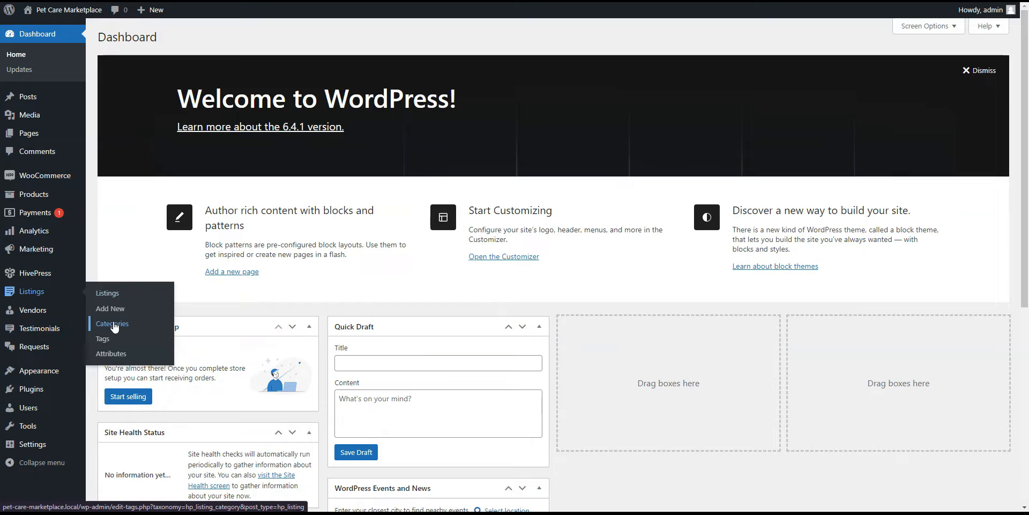
{"action": "left_click", "coordinate": [113, 325]}
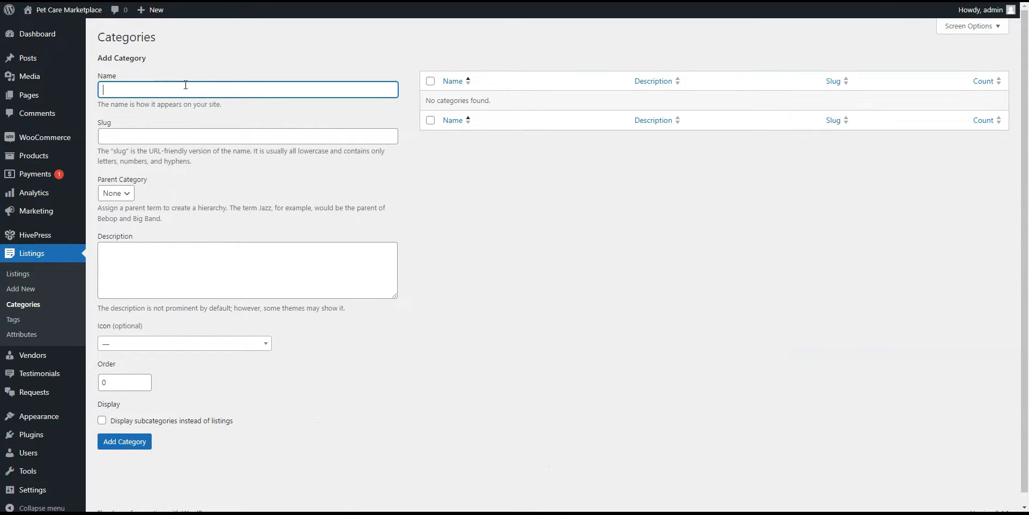
{"action": "type", "text": "Boarding"}
{"action": "left_click", "coordinate": [160, 255]}
{"action": "type", "text": "Comfortable, secure facilities for your pet's stay."}
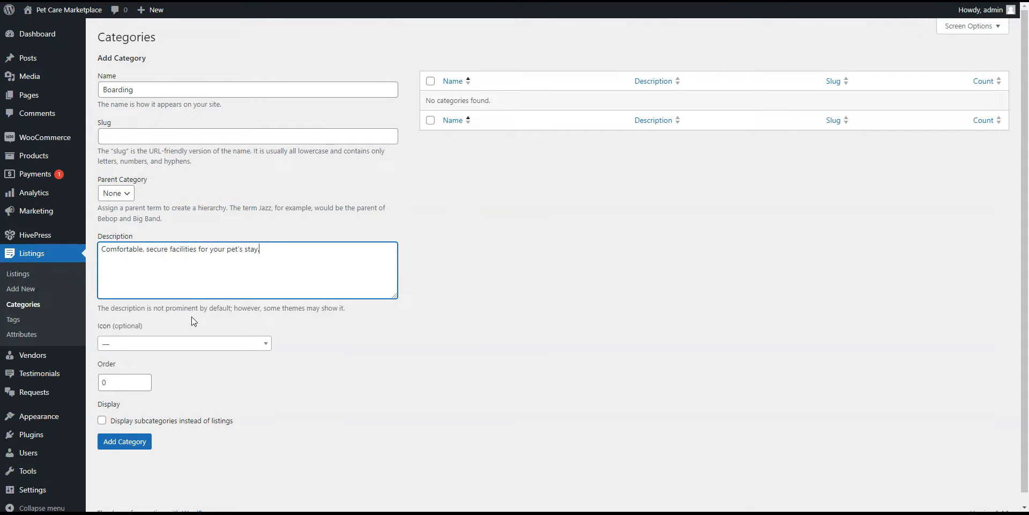
- Give the Boarding category the building icon and order 1, and add it to the listing categories
{"action": "left_click", "coordinate": [188, 344]}
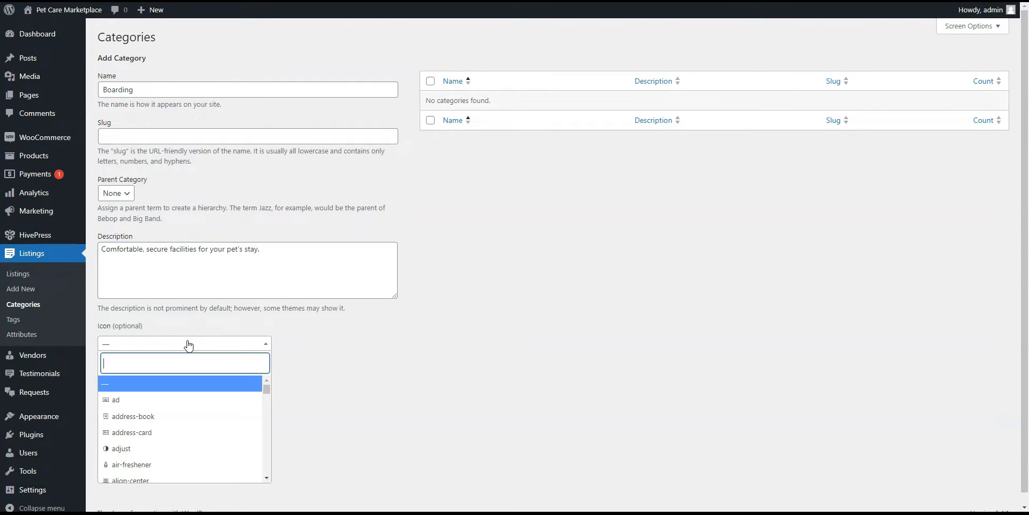
{"action": "type", "text": "building"}
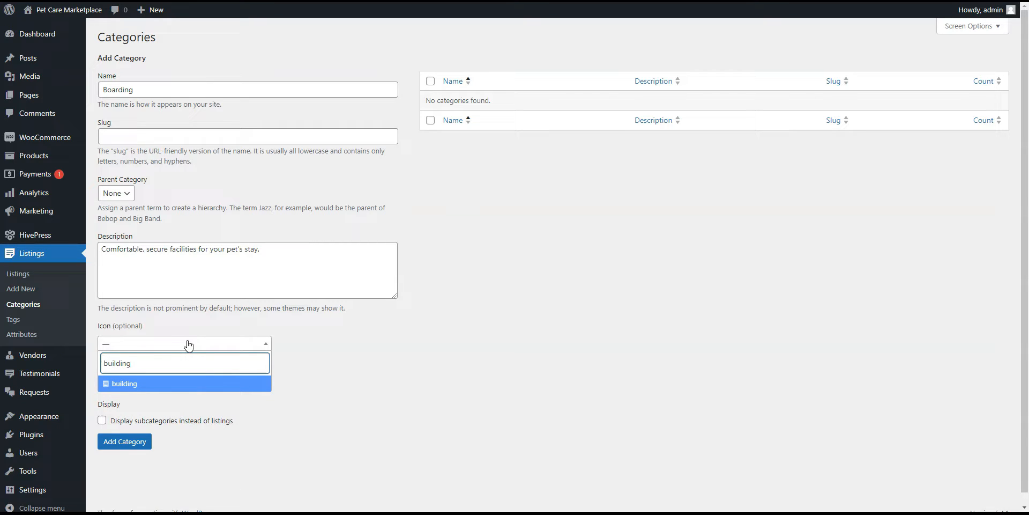
{"action": "left_click", "coordinate": [140, 388]}
{"action": "left_click", "coordinate": [120, 384]}
{"action": "double_click", "coordinate": [120, 384]}
{"action": "type", "text": "1"}
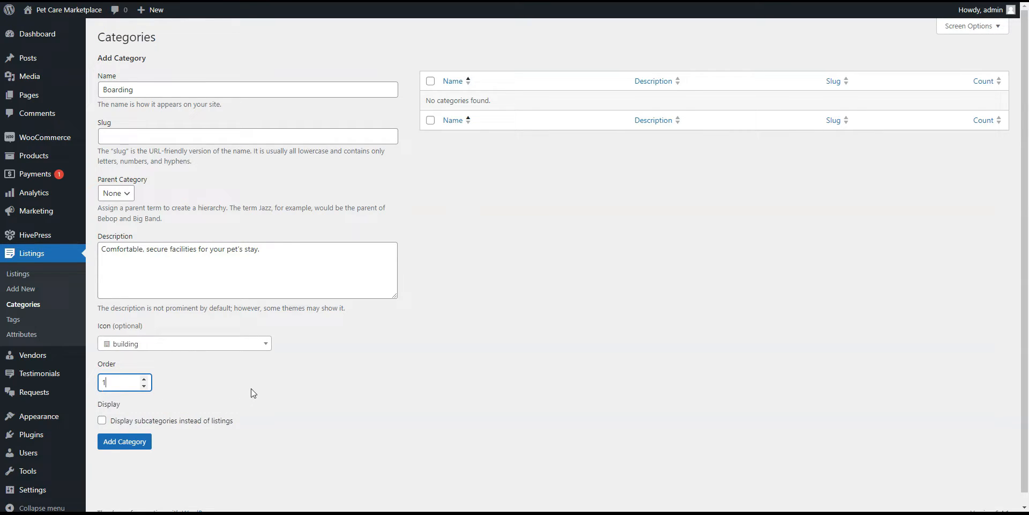
{"action": "left_click", "coordinate": [124, 441]}
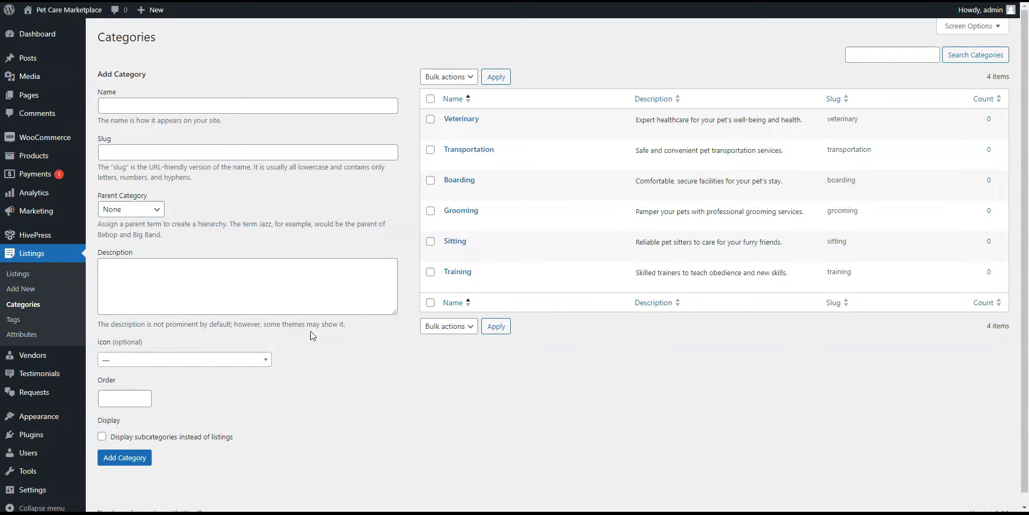
- Start a new listing attribute titled "Contact Number" and allow front-end editing for it
{"action": "left_click", "coordinate": [29, 334]}
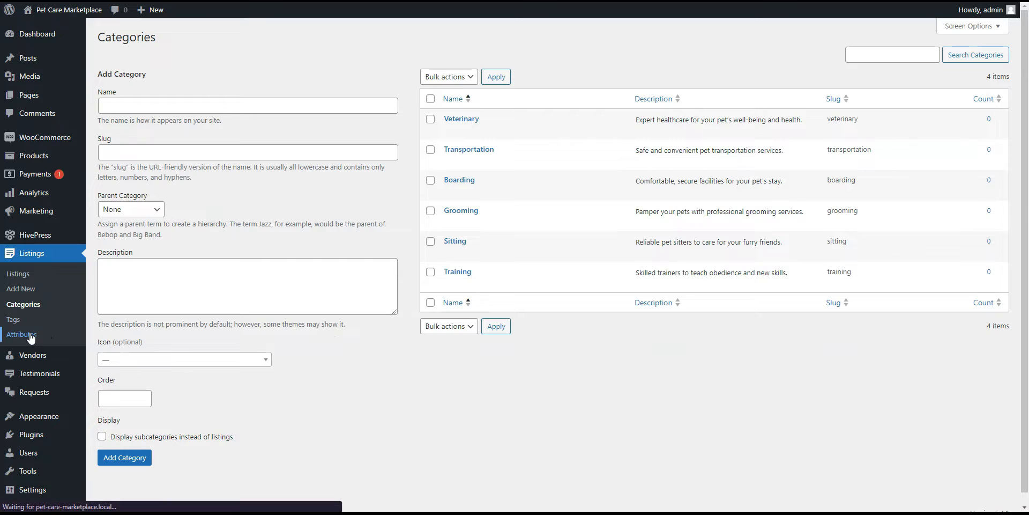
{"action": "left_click", "coordinate": [181, 39]}
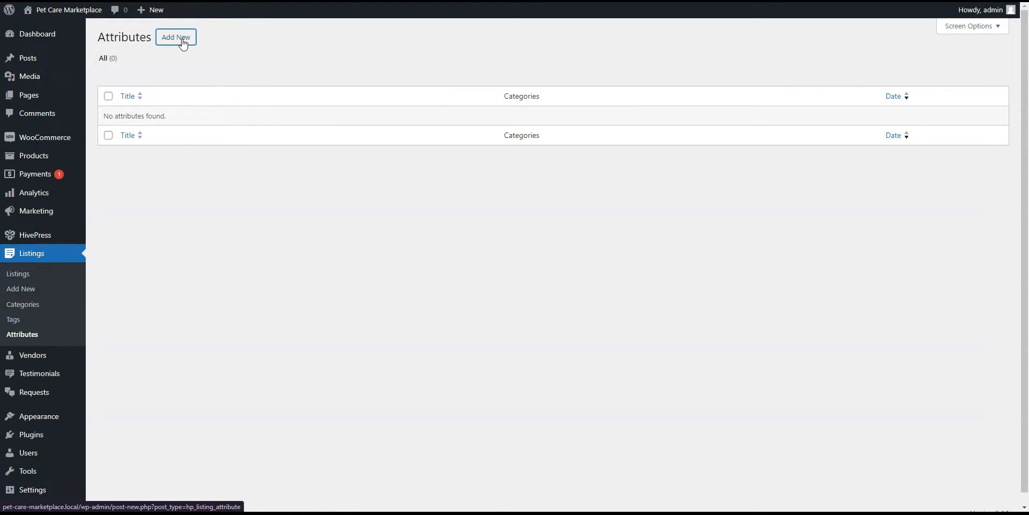
{"action": "type", "text": "Contact Number"}
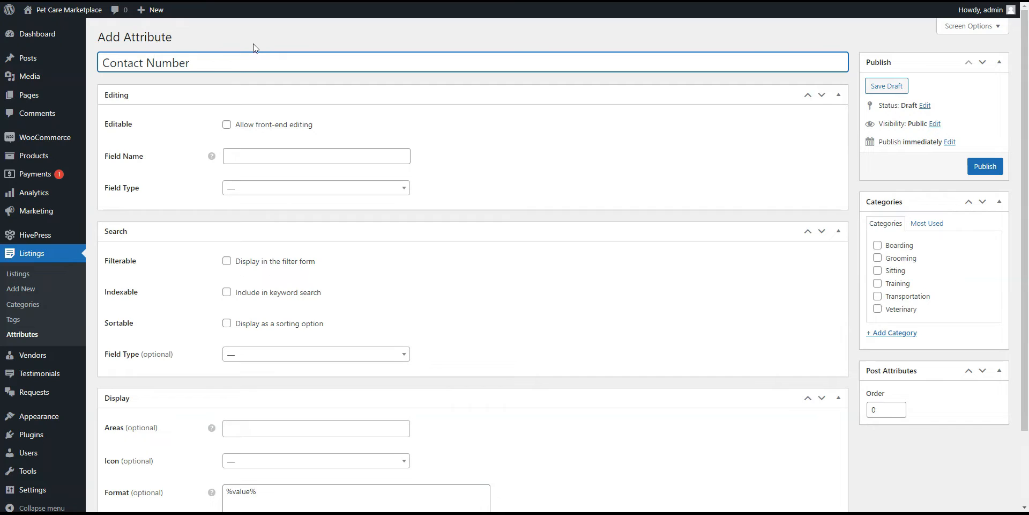
{"action": "left_click", "coordinate": [226, 125]}
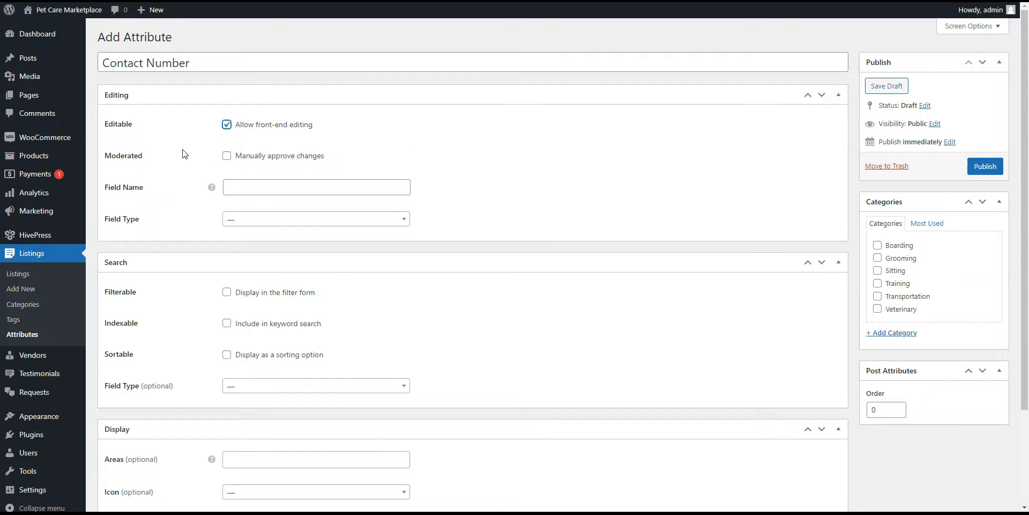
- Set the attribute's editing field name to contact_number and its field type to Phone
{"action": "left_click", "coordinate": [247, 187]}
{"action": "type", "text": "contact_number"}
{"action": "left_click", "coordinate": [246, 222]}
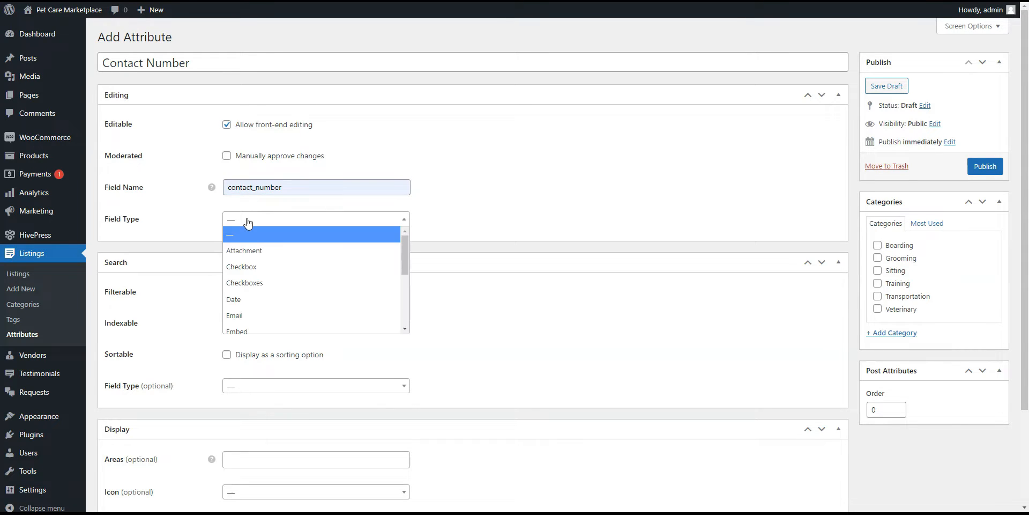
{"action": "scroll", "coordinate": [316, 265], "scroll_direction": "down", "scroll_amount": 2}
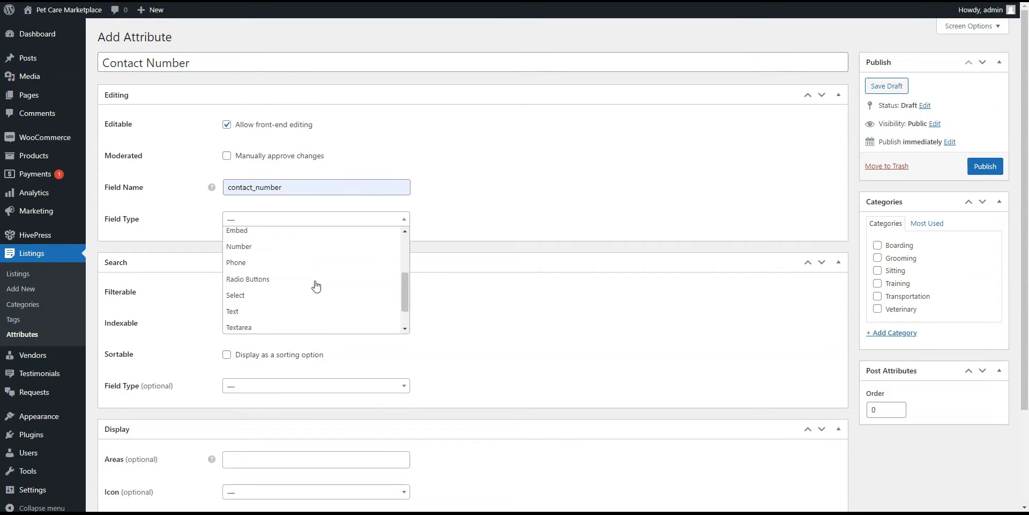
{"action": "left_click", "coordinate": [252, 258]}
{"action": "scroll", "coordinate": [550, 238], "scroll_direction": "down", "scroll_amount": 1}
{"action": "scroll", "coordinate": [550, 238], "scroll_direction": "down", "scroll_amount": 3}
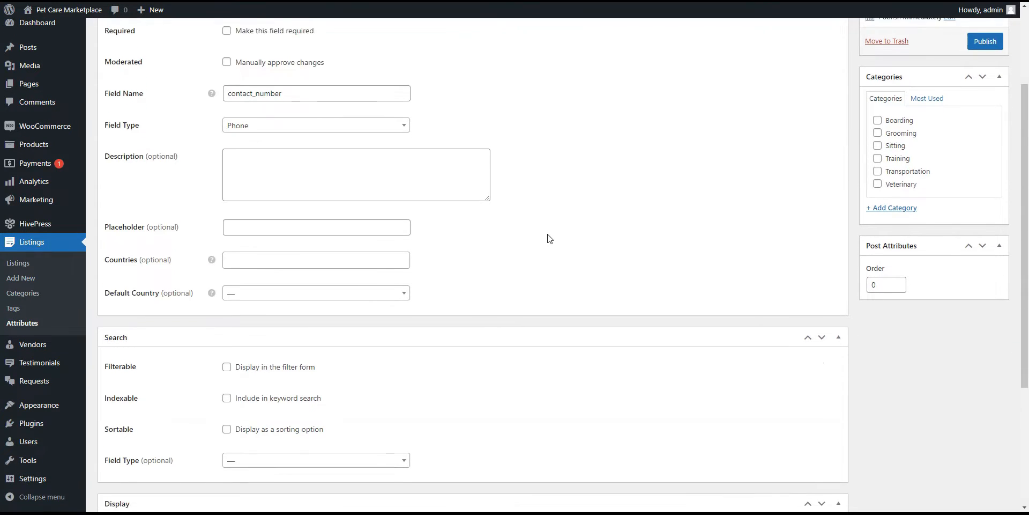
{"action": "scroll", "coordinate": [550, 238], "scroll_direction": "down", "scroll_amount": 2}
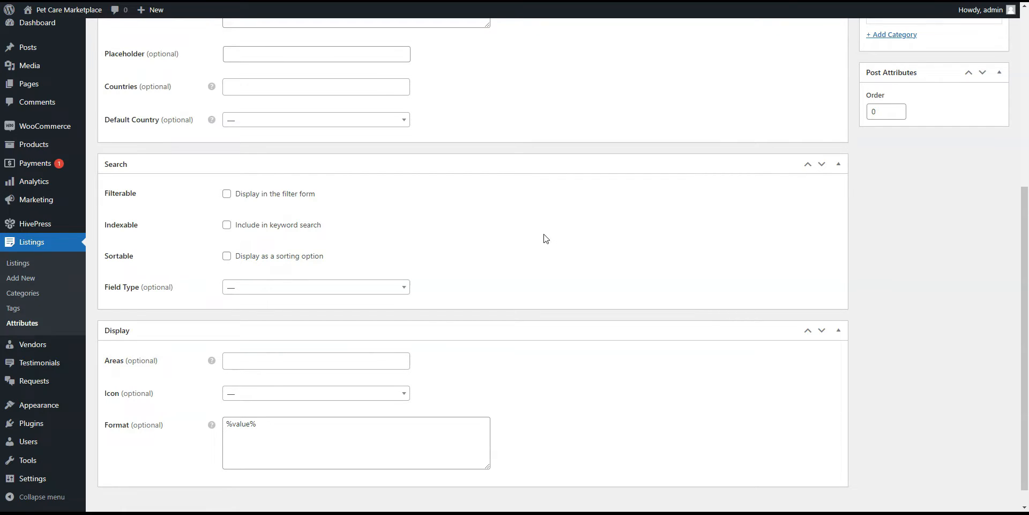
- Display the Contact Number attribute in the Block (primary) and Page (primary) areas and give it the phone icon
{"action": "scroll", "coordinate": [485, 268], "scroll_direction": "down", "scroll_amount": 1}
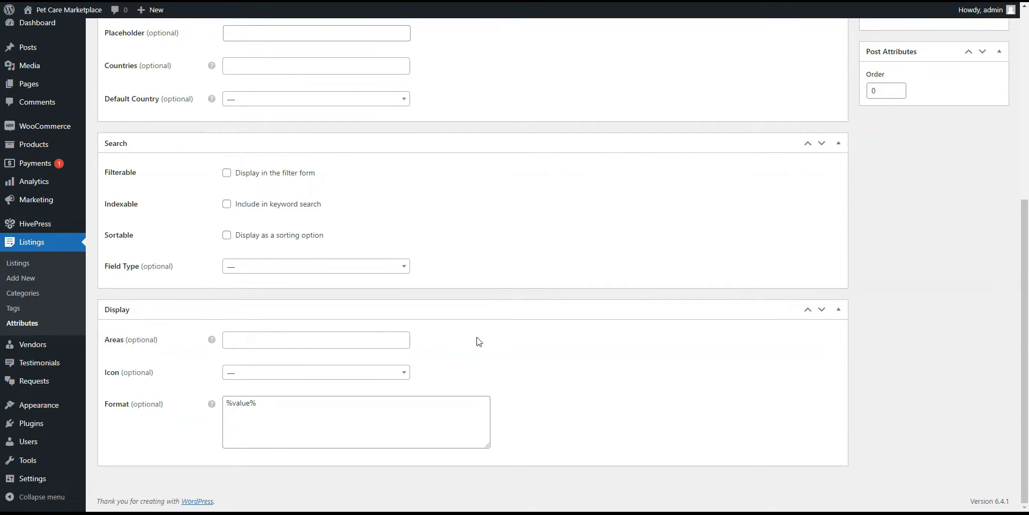
{"action": "left_click", "coordinate": [296, 343]}
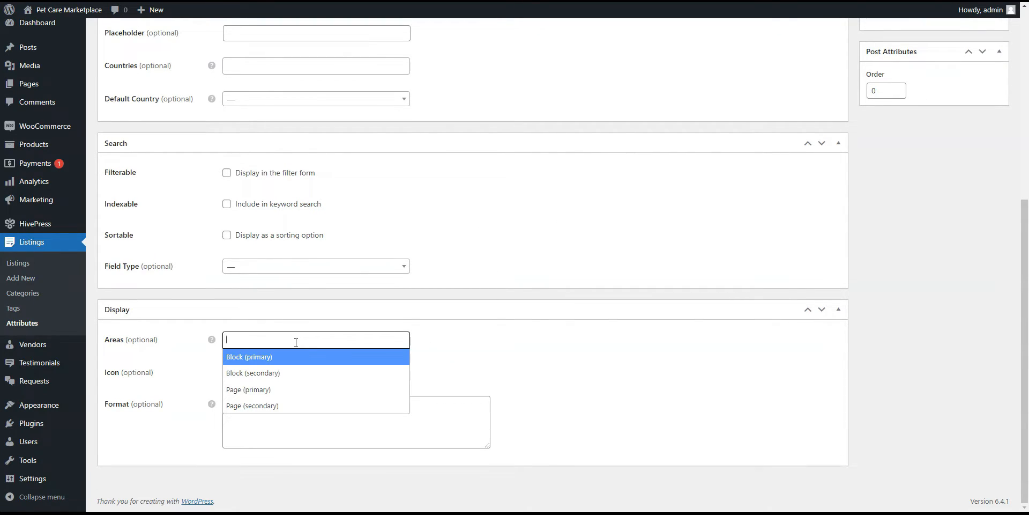
{"action": "left_click", "coordinate": [276, 360]}
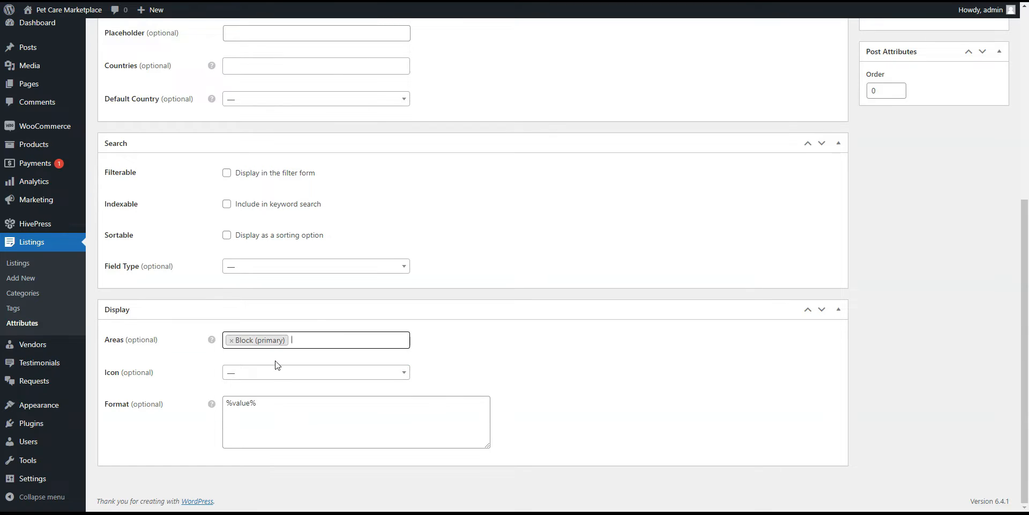
{"action": "left_click", "coordinate": [311, 343]}
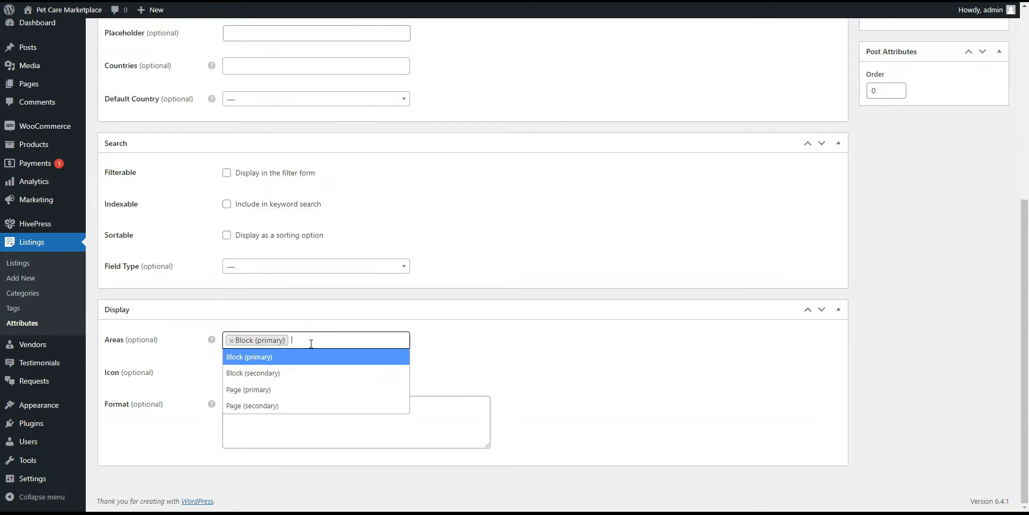
{"action": "left_click", "coordinate": [268, 389]}
{"action": "left_click", "coordinate": [268, 377]}
{"action": "type", "text": "phone"}
{"action": "key", "text": "Return"}
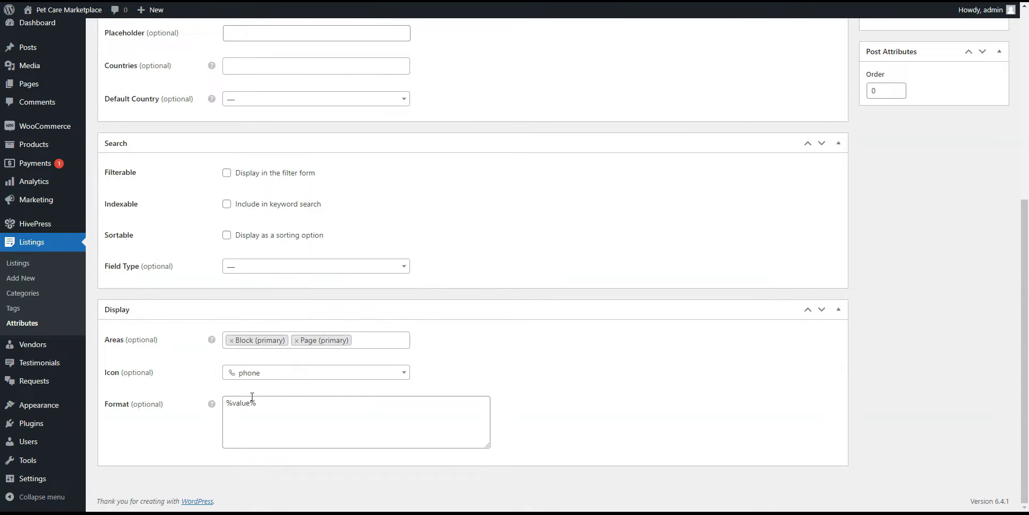
- Set the Contact Number attribute's display format to "%icon%: %value%" and publish the attribute
{"action": "left_click", "coordinate": [227, 406]}
{"action": "mouse_move", "coordinate": [212, 407]}
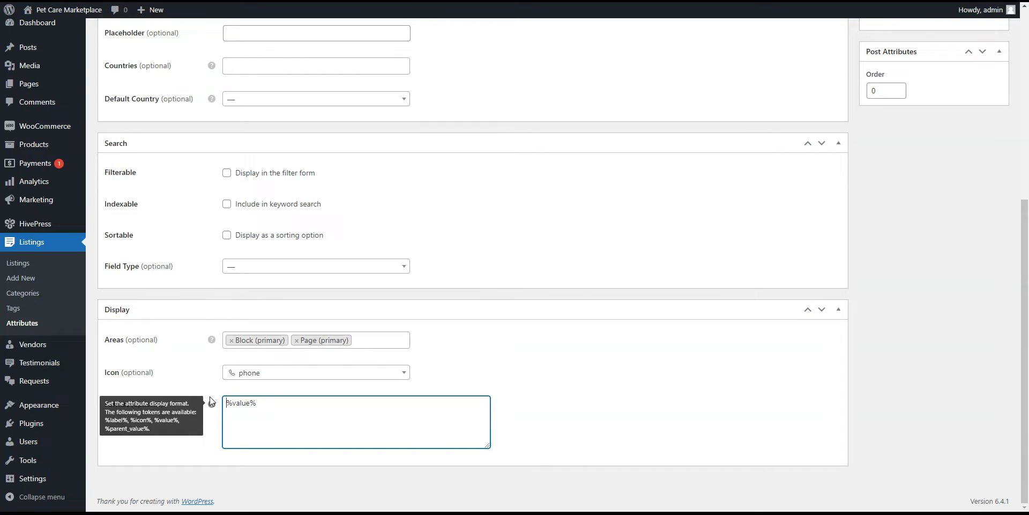
{"action": "type", "text": "%%"}
{"action": "type", "text": "icon"}
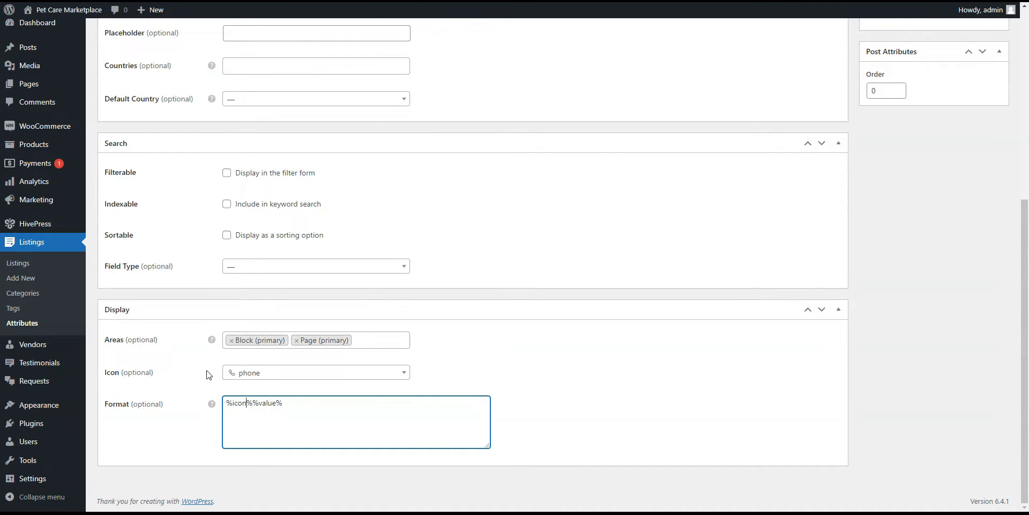
{"action": "type", "text": ":"}
{"action": "scroll", "coordinate": [680, 395], "scroll_direction": "up", "scroll_amount": 3}
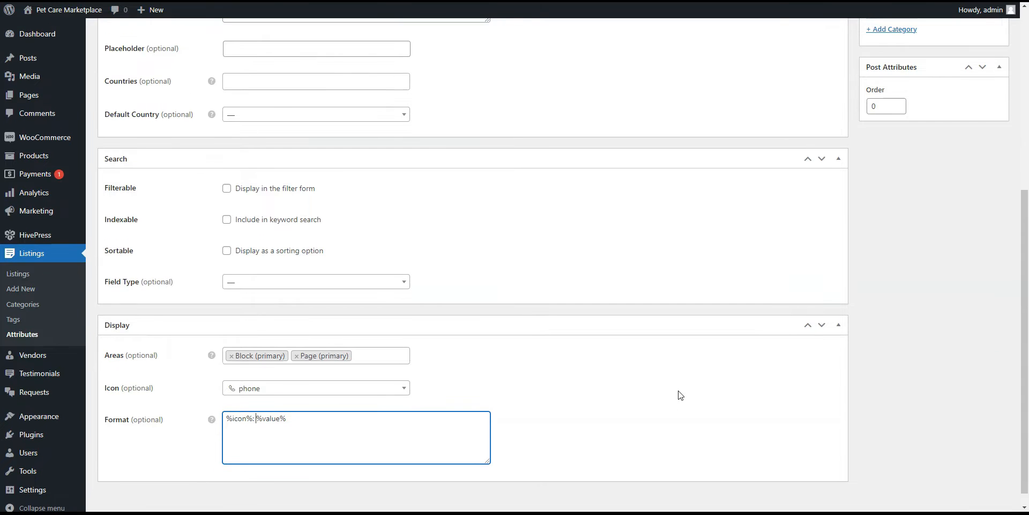
{"action": "scroll", "coordinate": [680, 395], "scroll_direction": "up", "scroll_amount": 3}
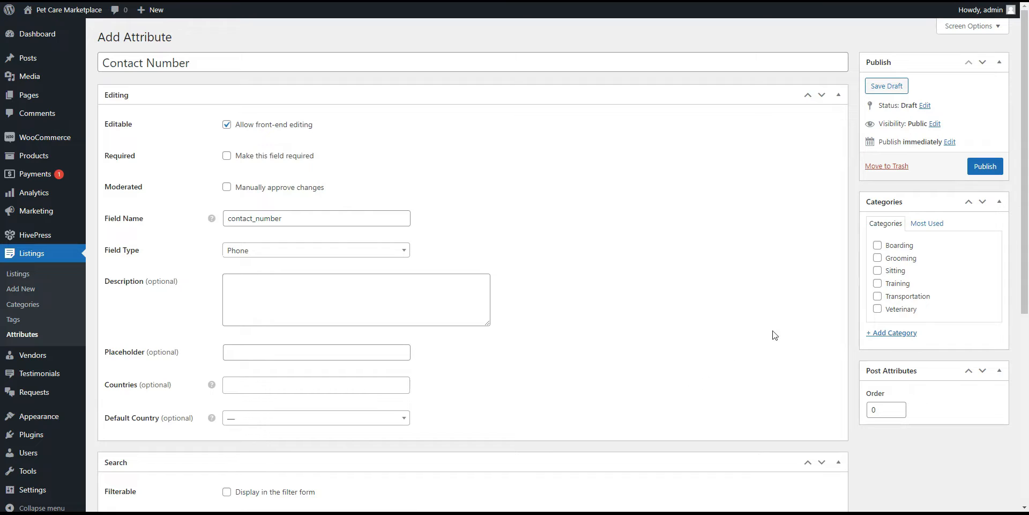
{"action": "left_click", "coordinate": [979, 167]}
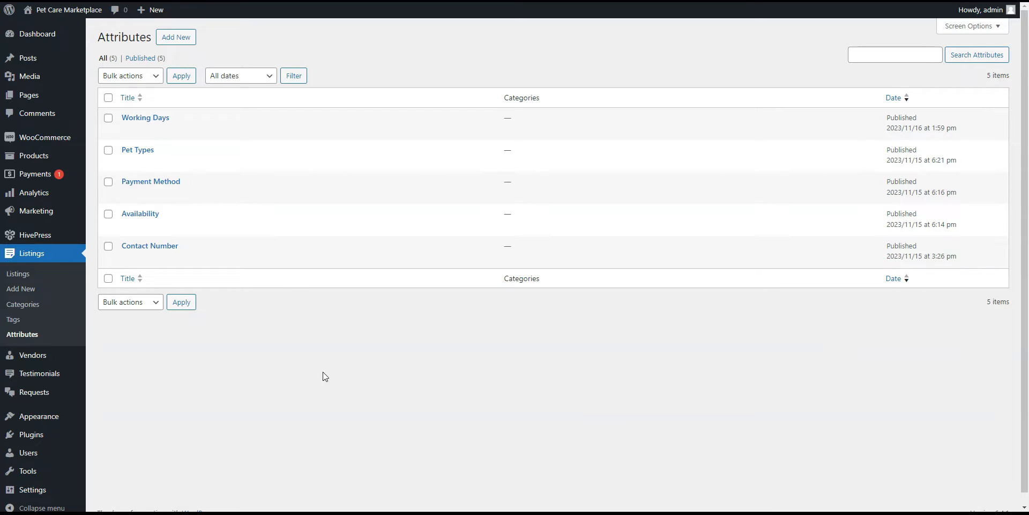
- Start a new vendor attribute titled "Experience" and allow front-end editing for it
{"action": "mouse_move", "coordinate": [32, 355]}
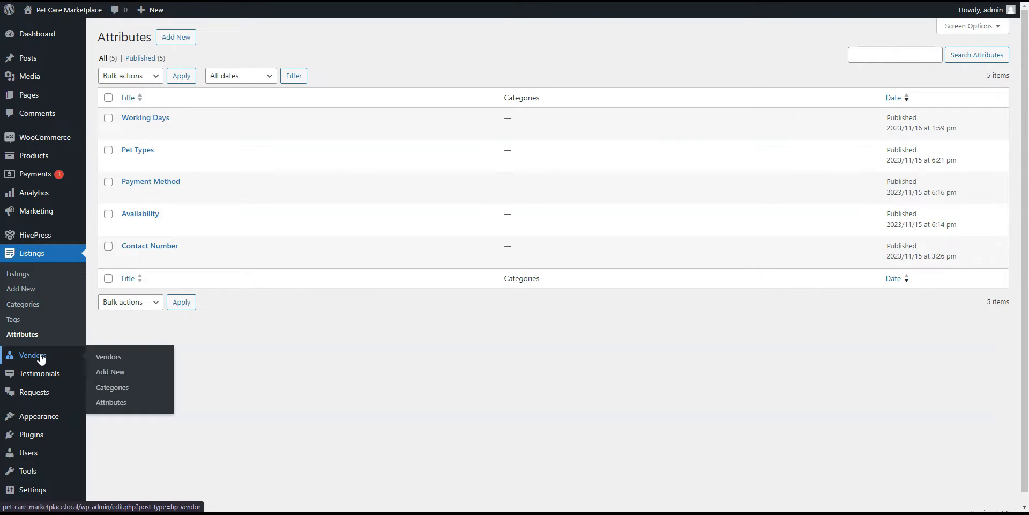
{"action": "left_click", "coordinate": [110, 405]}
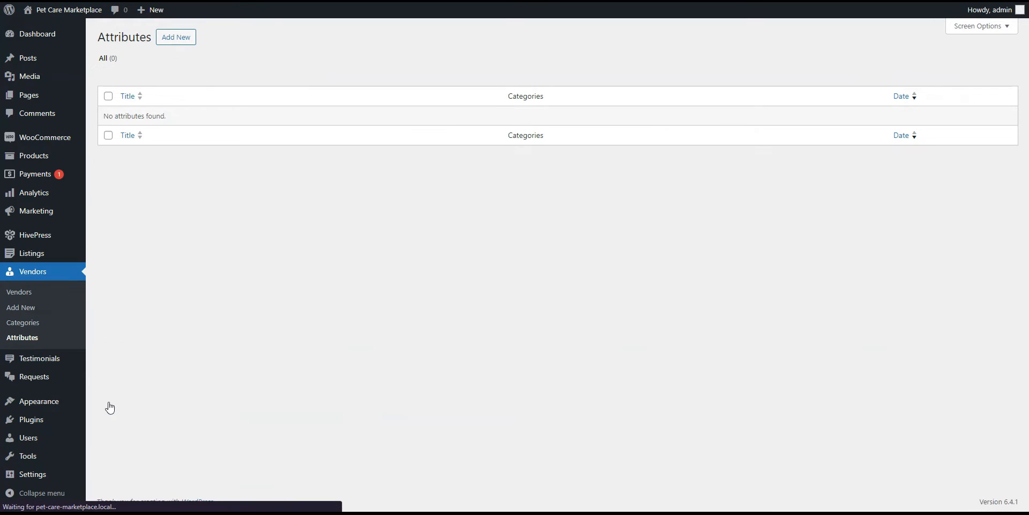
{"action": "left_click", "coordinate": [179, 49]}
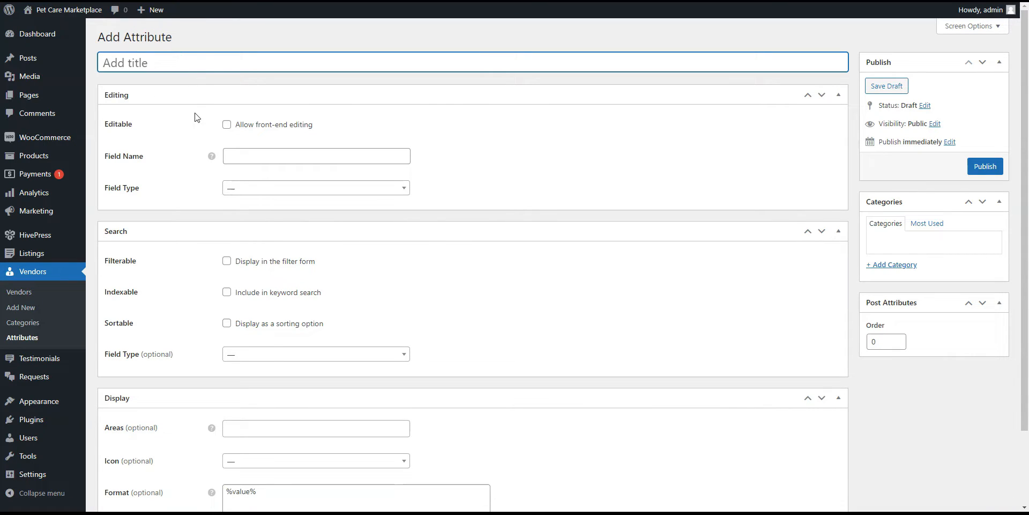
{"action": "type", "text": "Experience"}
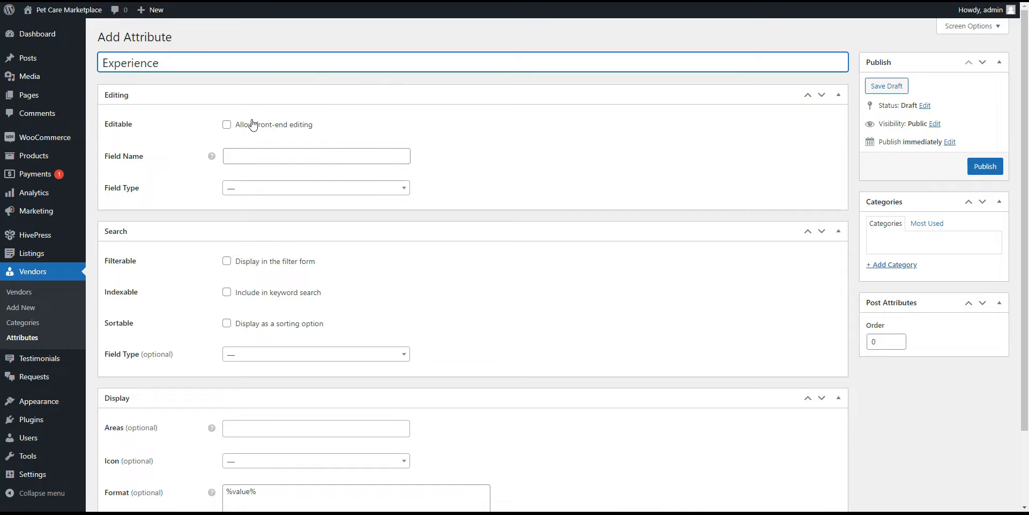
{"action": "left_click", "coordinate": [228, 125]}
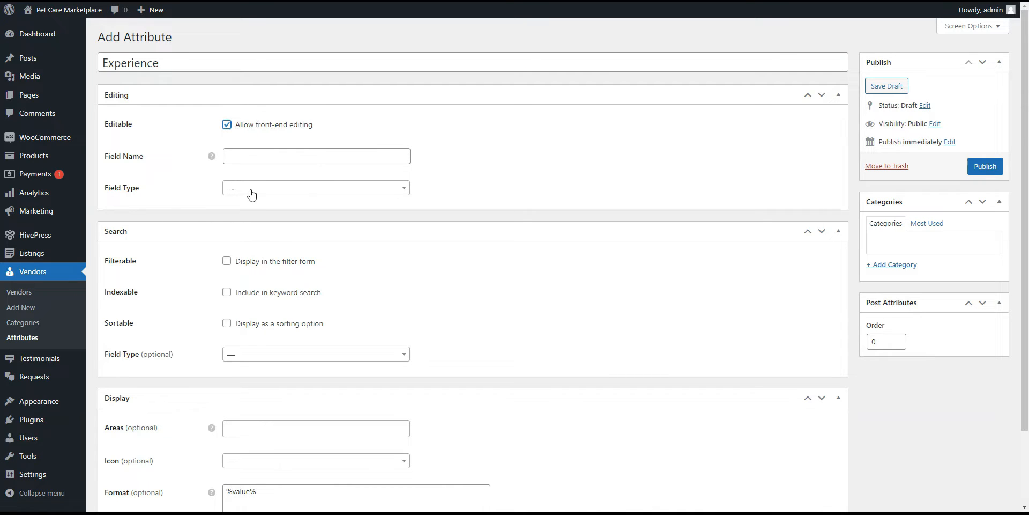
- Set the Experience attribute's editing field name to experience and its field type to Select
{"action": "left_click", "coordinate": [252, 157]}
{"action": "left_click", "coordinate": [314, 172]}
{"action": "left_click", "coordinate": [307, 194]}
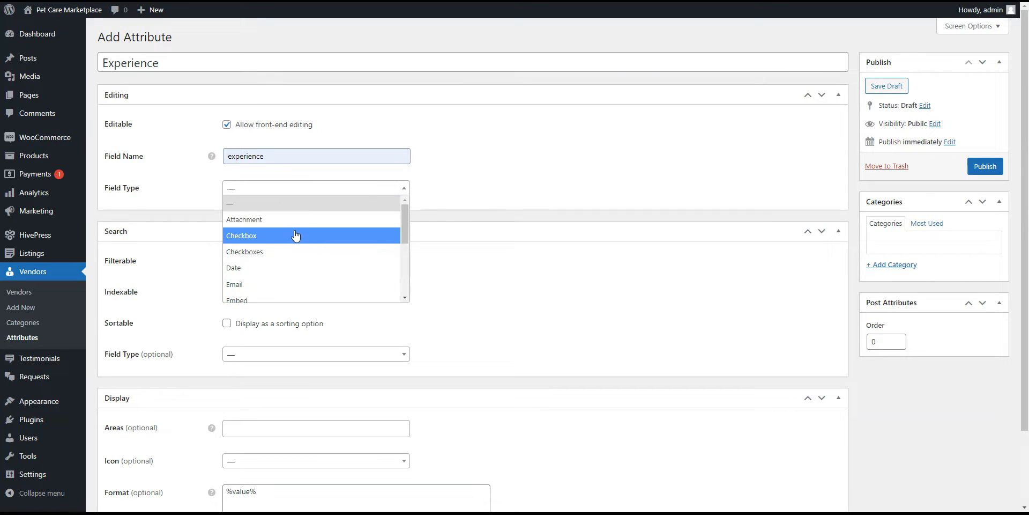
{"action": "scroll", "coordinate": [296, 234], "scroll_direction": "down", "scroll_amount": 1}
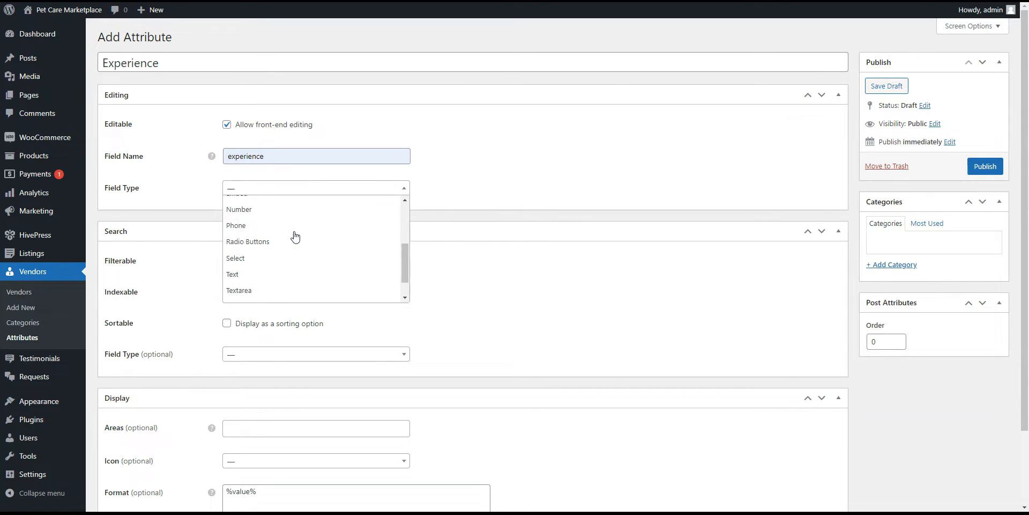
{"action": "left_click", "coordinate": [271, 258]}
- Display the Experience attribute in the Block (primary) and Page (primary) areas with the format "%label%: %value%"
{"action": "scroll", "coordinate": [545, 201], "scroll_direction": "down", "scroll_amount": 5}
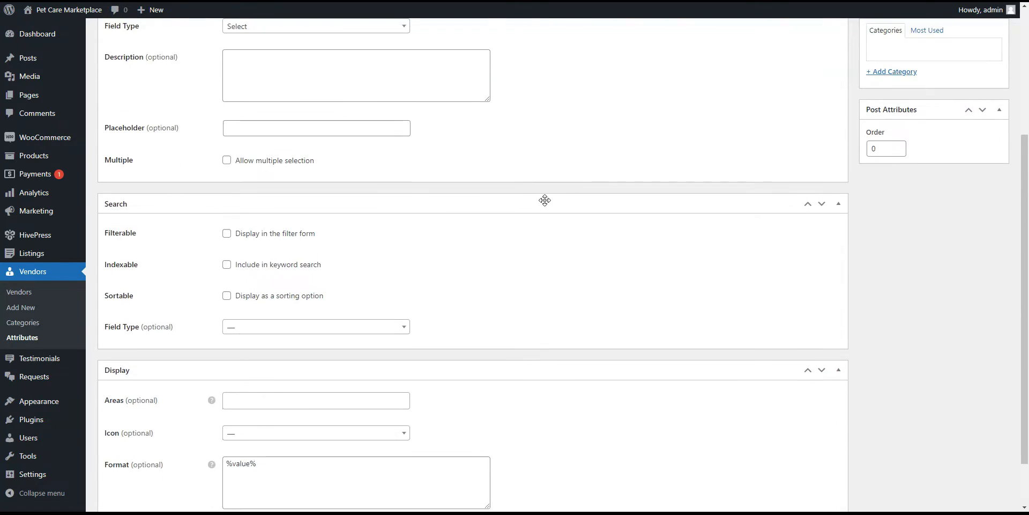
{"action": "left_click", "coordinate": [249, 344]}
{"action": "left_click", "coordinate": [241, 356]}
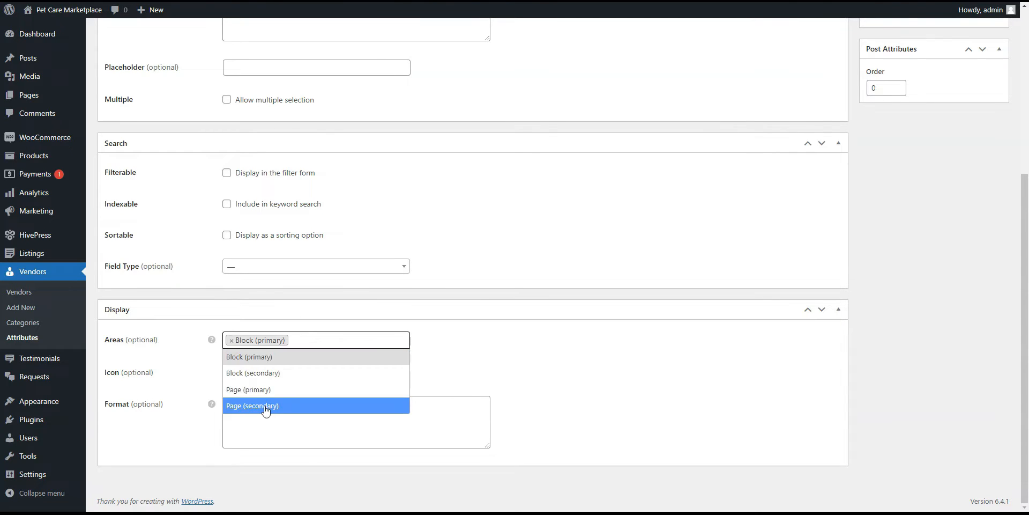
{"action": "left_click", "coordinate": [252, 385]}
{"action": "mouse_move", "coordinate": [213, 406]}
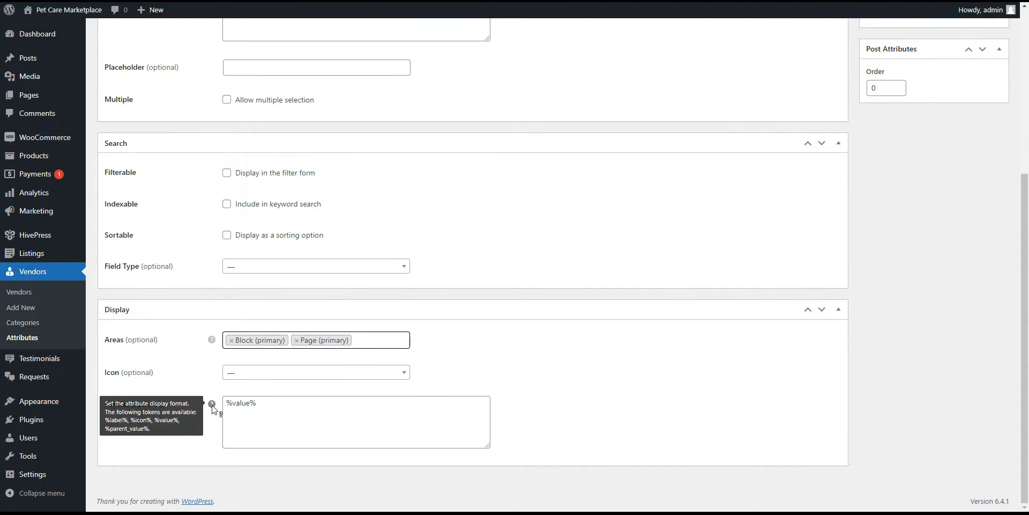
{"action": "left_click", "coordinate": [224, 407]}
{"action": "type", "text": "%label%:"}
- Publish the Experience attribute and open its selection options for editing
{"action": "scroll", "coordinate": [586, 281], "scroll_direction": "up", "scroll_amount": 5}
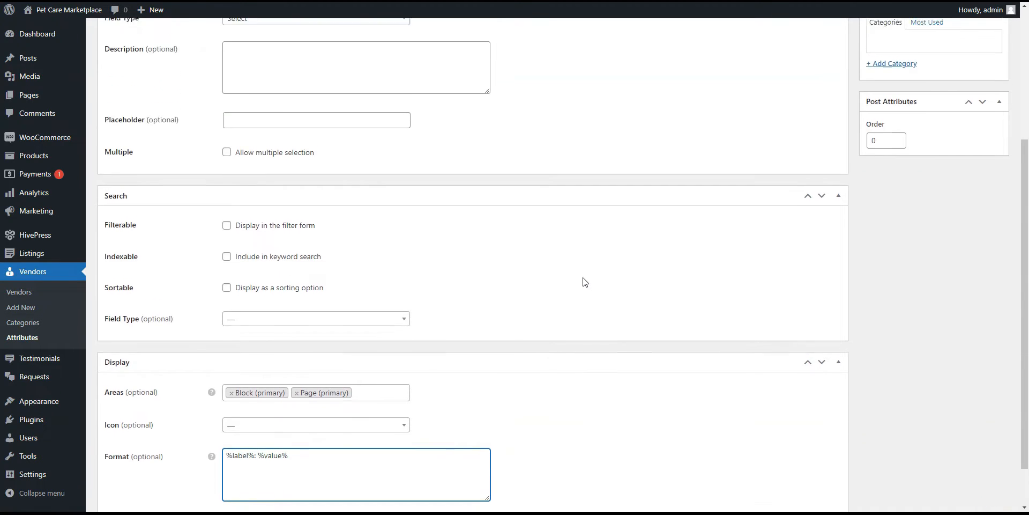
{"action": "left_click", "coordinate": [983, 168]}
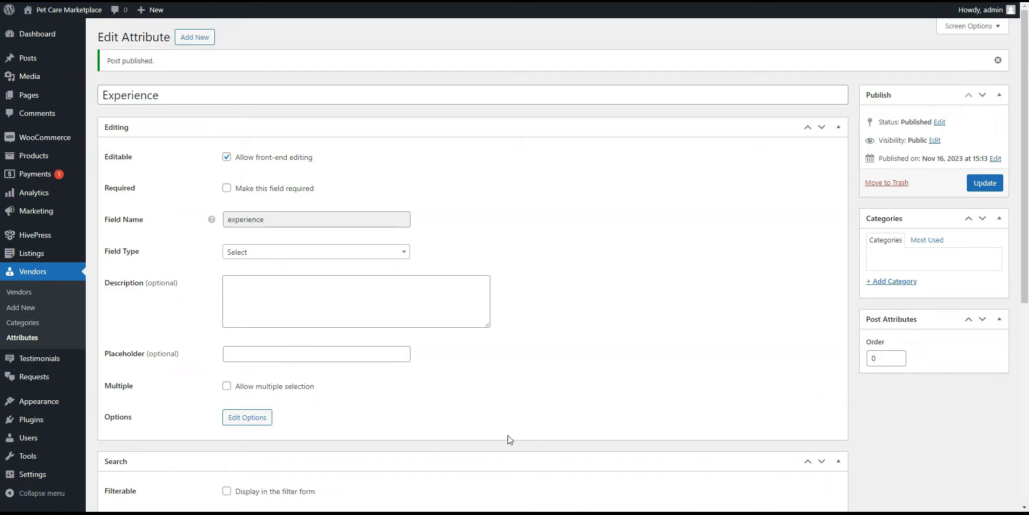
{"action": "left_click", "coordinate": [248, 418]}
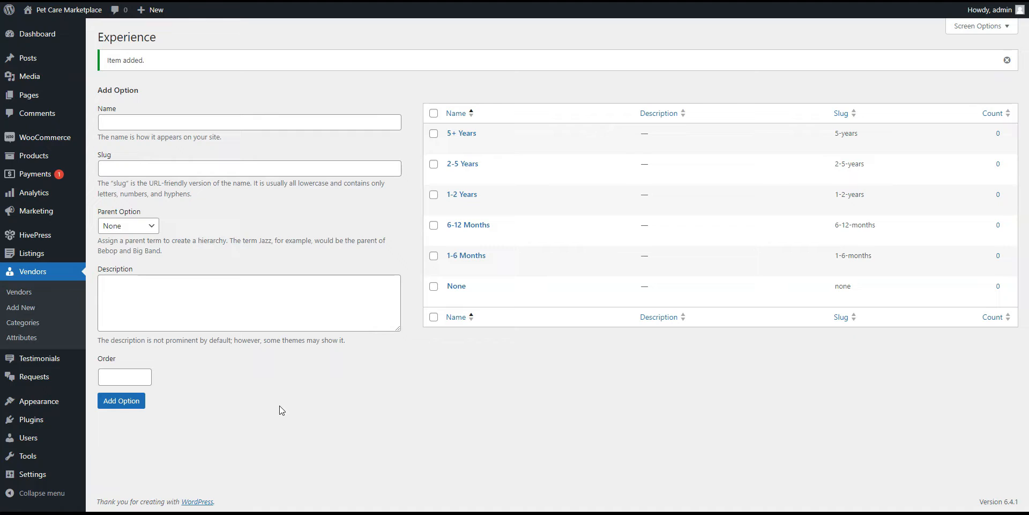
- Install the Geolocation extension from the HivePress extensions list and activate it
{"action": "mouse_move", "coordinate": [58, 236]}
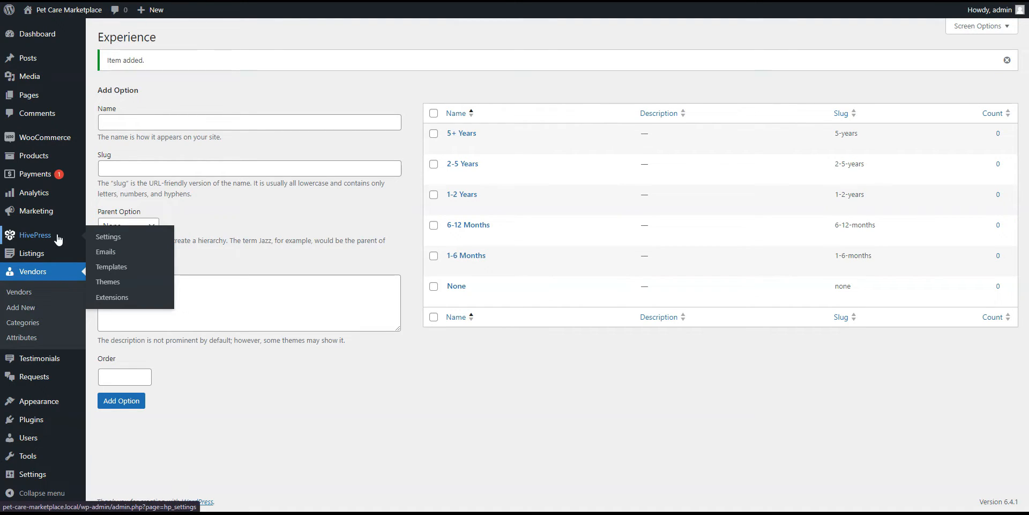
{"action": "left_click", "coordinate": [113, 298]}
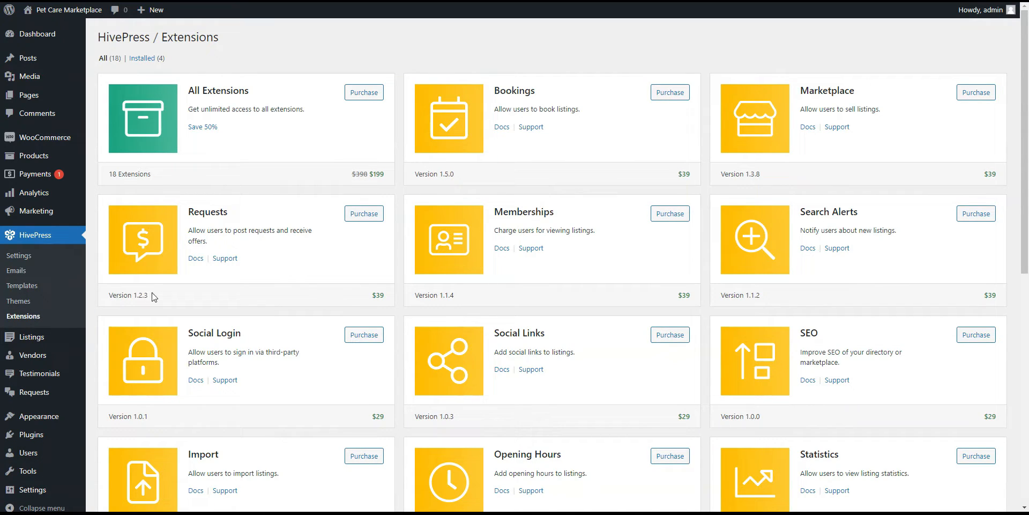
{"action": "scroll", "coordinate": [353, 279], "scroll_direction": "down", "scroll_amount": 2}
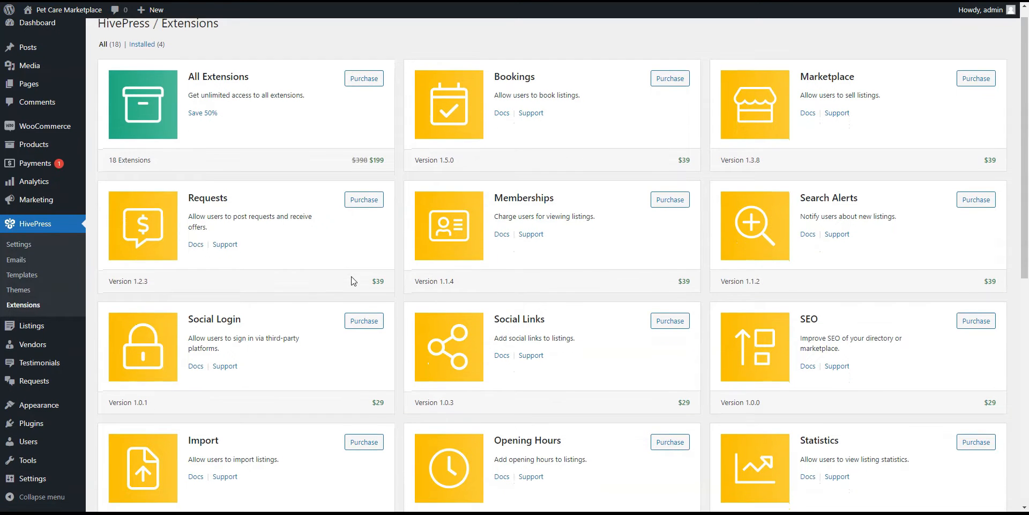
{"action": "scroll", "coordinate": [353, 280], "scroll_direction": "down", "scroll_amount": 2}
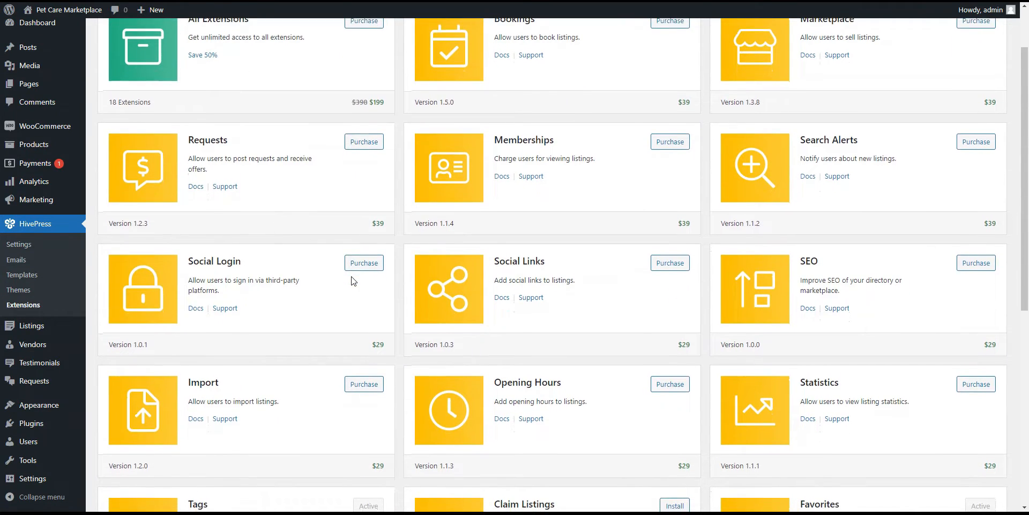
{"action": "scroll", "coordinate": [353, 280], "scroll_direction": "down", "scroll_amount": 3}
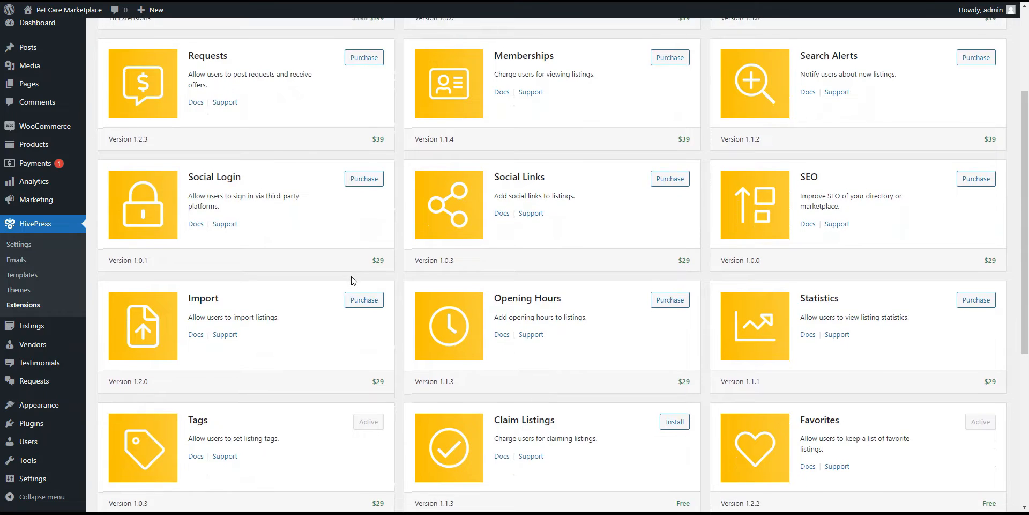
{"action": "scroll", "coordinate": [353, 280], "scroll_direction": "down", "scroll_amount": 4}
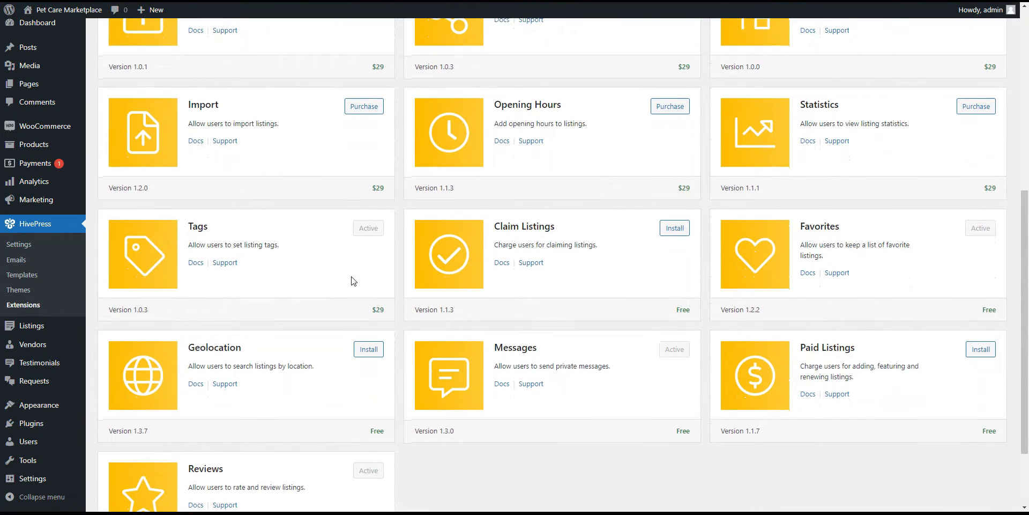
{"action": "left_click", "coordinate": [369, 347]}
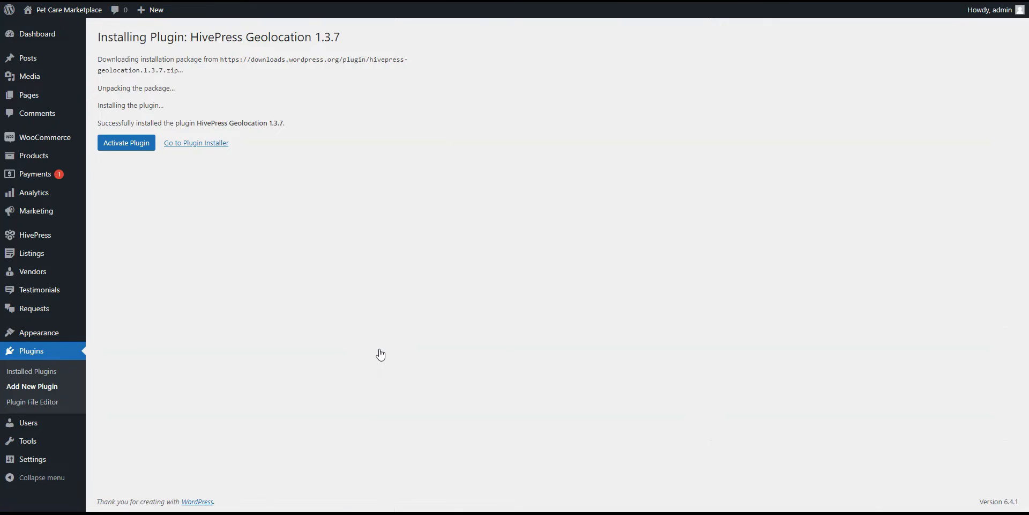
{"action": "left_click", "coordinate": [137, 148]}
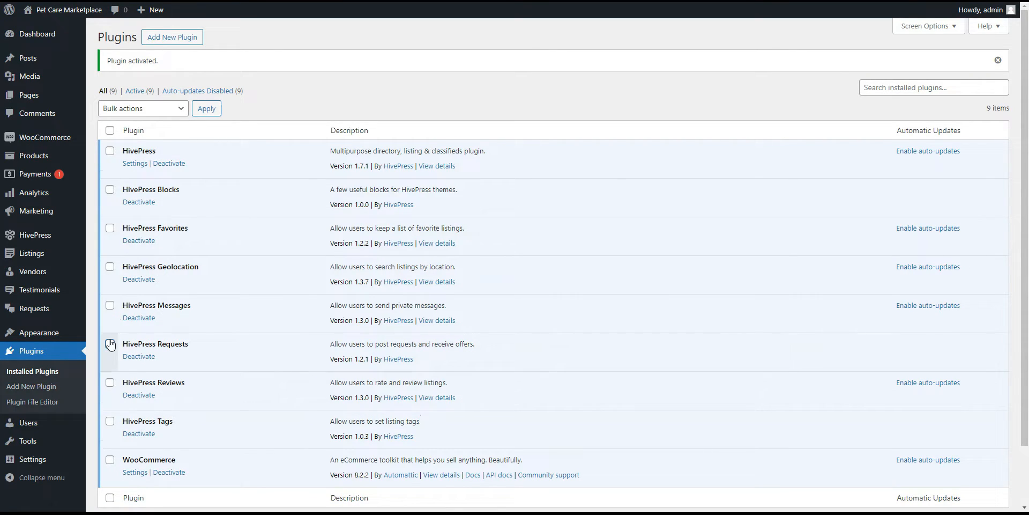
- Look through the available HivePress extensions again and open the HivePress settings
{"action": "mouse_move", "coordinate": [67, 239]}
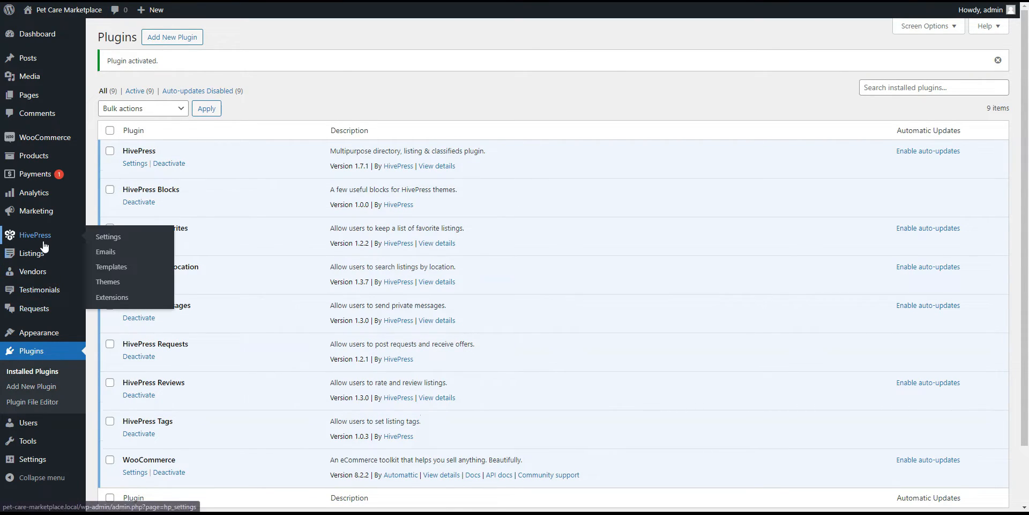
{"action": "left_click", "coordinate": [113, 298]}
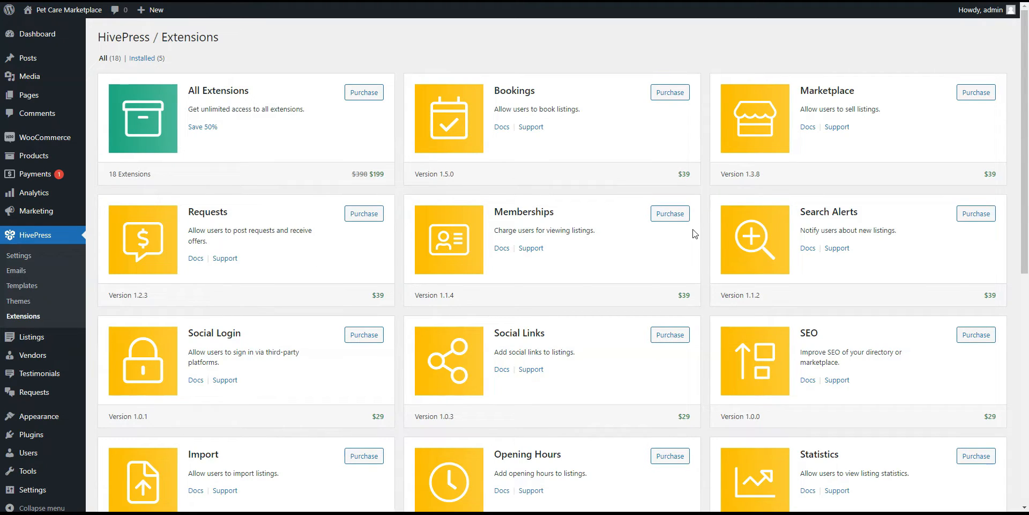
{"action": "scroll", "coordinate": [726, 253], "scroll_direction": "down", "scroll_amount": 1}
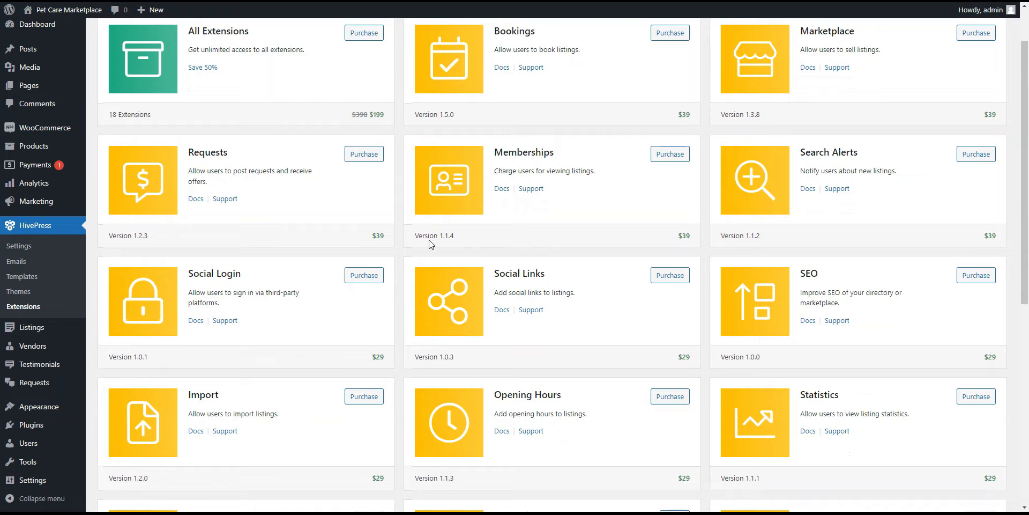
{"action": "left_click", "coordinate": [30, 249]}
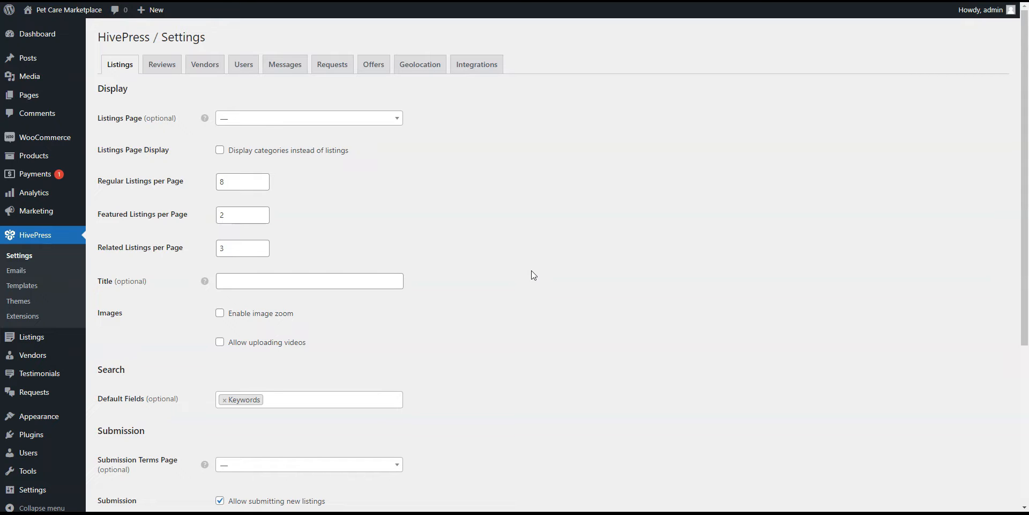
- Review the Listings settings, switching the option to allow submitting new listings off and back on
{"action": "scroll", "coordinate": [531, 271], "scroll_direction": "down", "scroll_amount": 2}
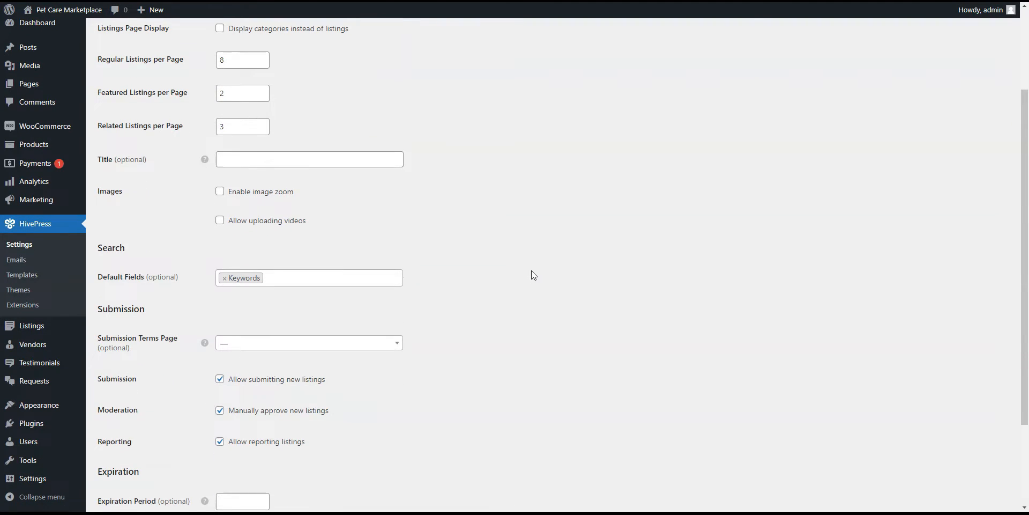
{"action": "scroll", "coordinate": [532, 271], "scroll_direction": "down", "scroll_amount": 2}
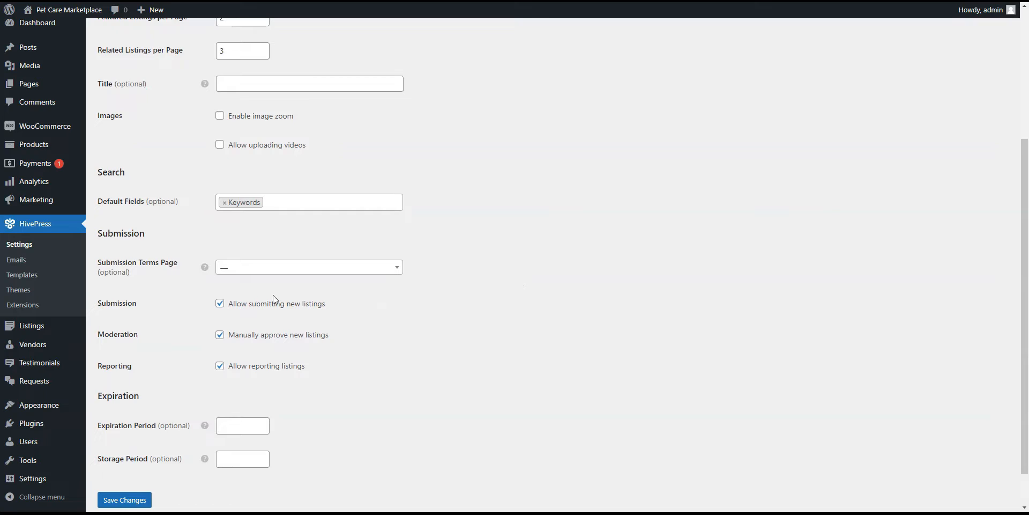
{"action": "left_click", "coordinate": [221, 303]}
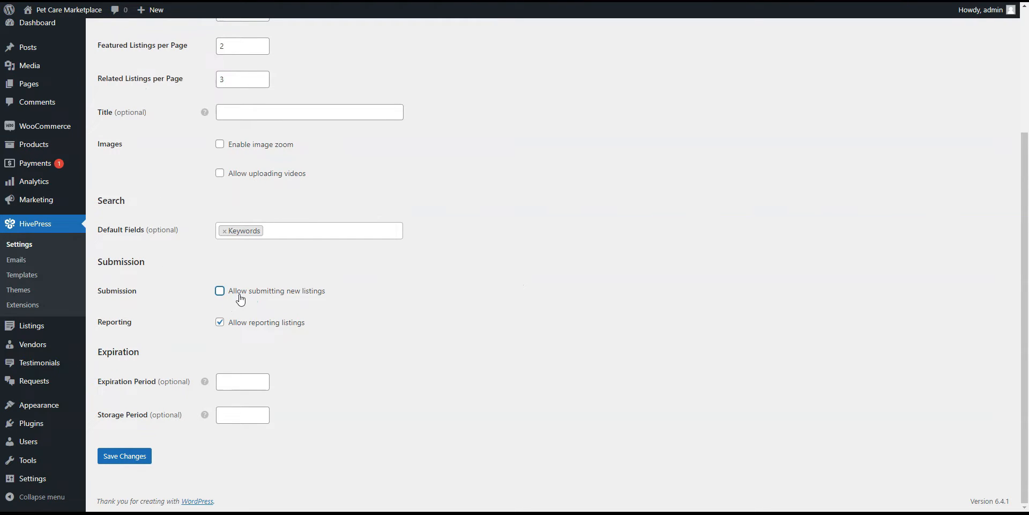
{"action": "left_click", "coordinate": [239, 294]}
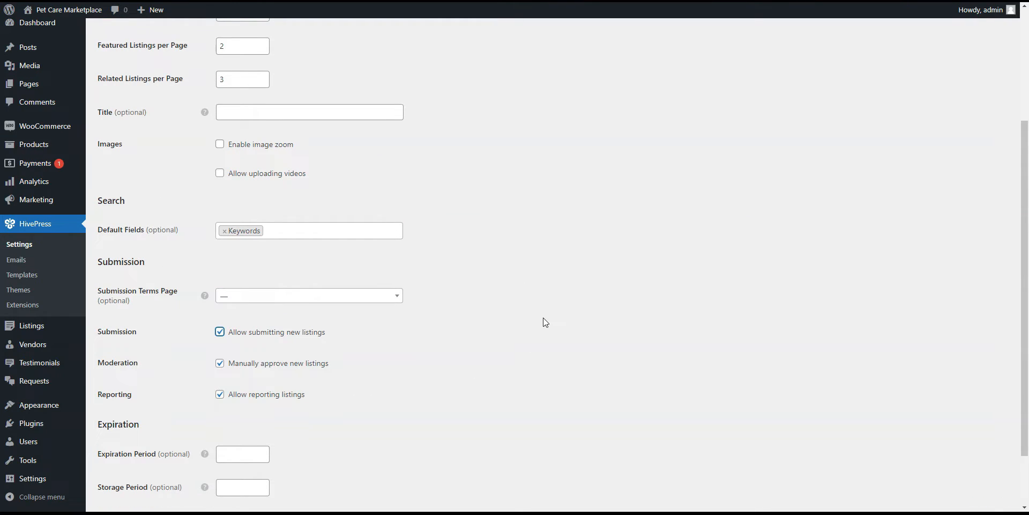
{"action": "scroll", "coordinate": [544, 318], "scroll_direction": "up", "scroll_amount": 1}
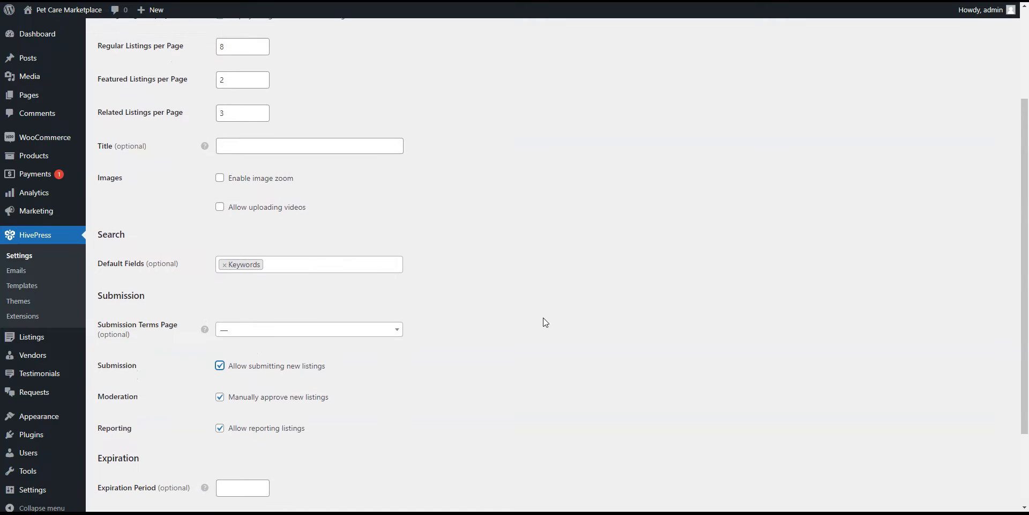
{"action": "scroll", "coordinate": [545, 322], "scroll_direction": "up", "scroll_amount": 3}
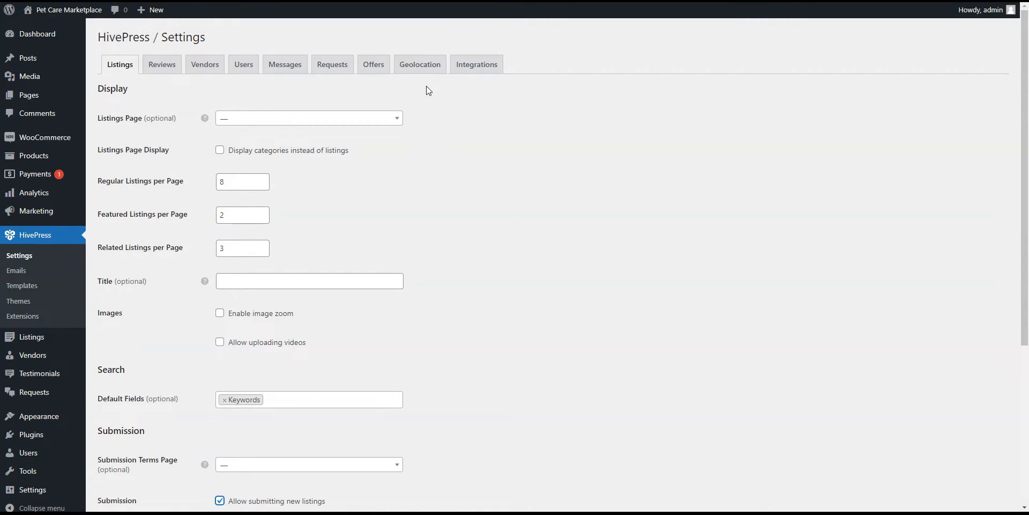
- Set the Geolocation map provider to Mapbox and save the settings
{"action": "left_click", "coordinate": [422, 71]}
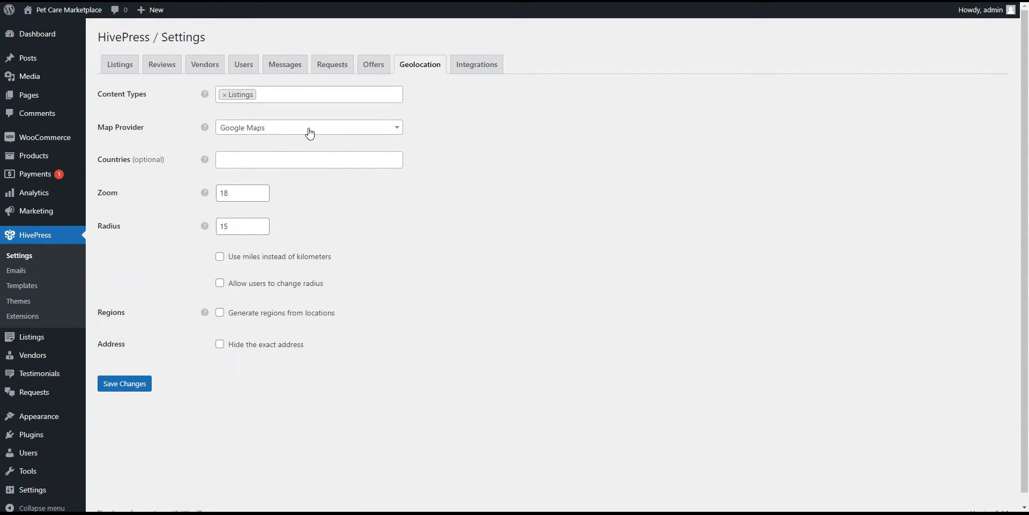
{"action": "left_click", "coordinate": [288, 132]}
{"action": "left_click", "coordinate": [254, 159]}
{"action": "left_click", "coordinate": [137, 383]}
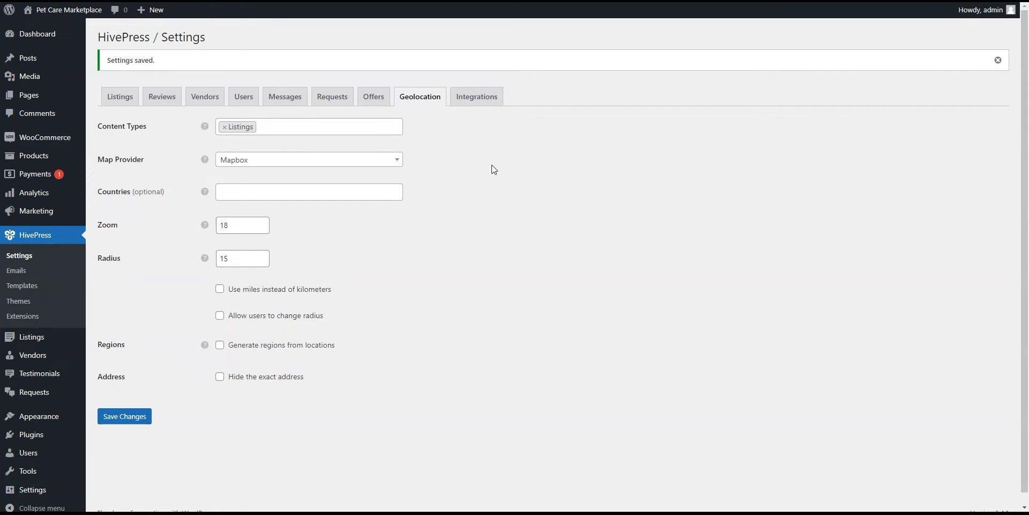
- Paste the Mapbox API key into the Integrations settings and save the changes
{"action": "left_click", "coordinate": [487, 108]}
{"action": "scroll", "coordinate": [485, 130], "scroll_direction": "down", "scroll_amount": 2}
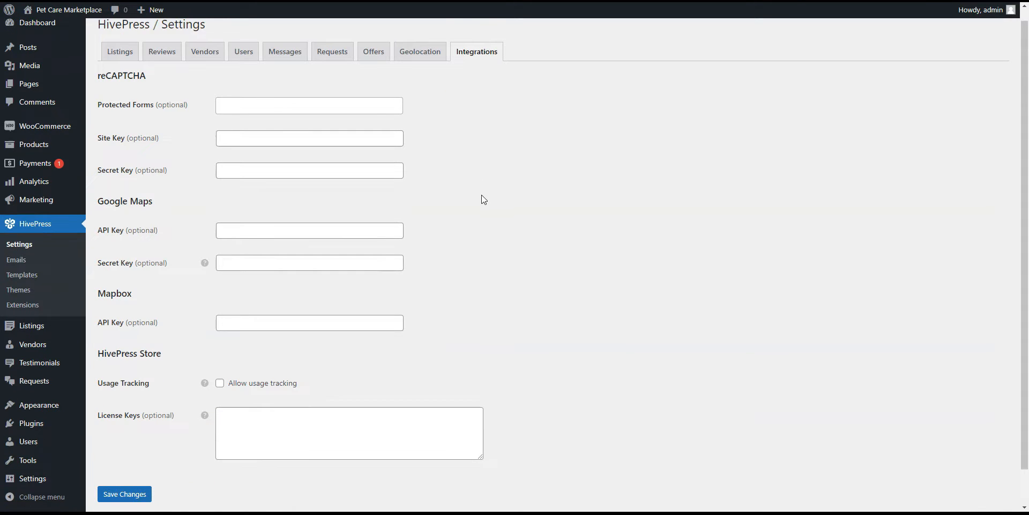
{"action": "left_click", "coordinate": [280, 287]}
{"action": "key", "text": "ctrl+v"}
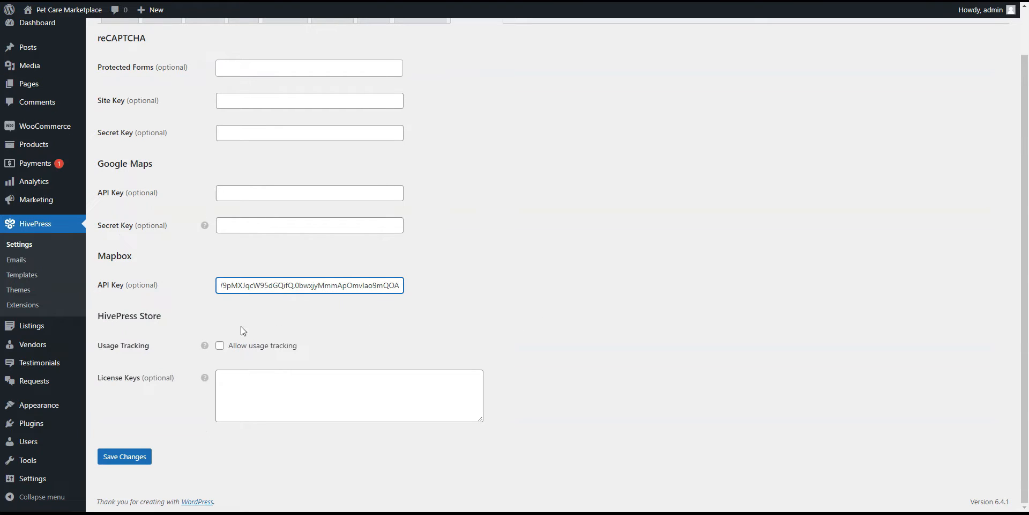
{"action": "left_click", "coordinate": [123, 457]}
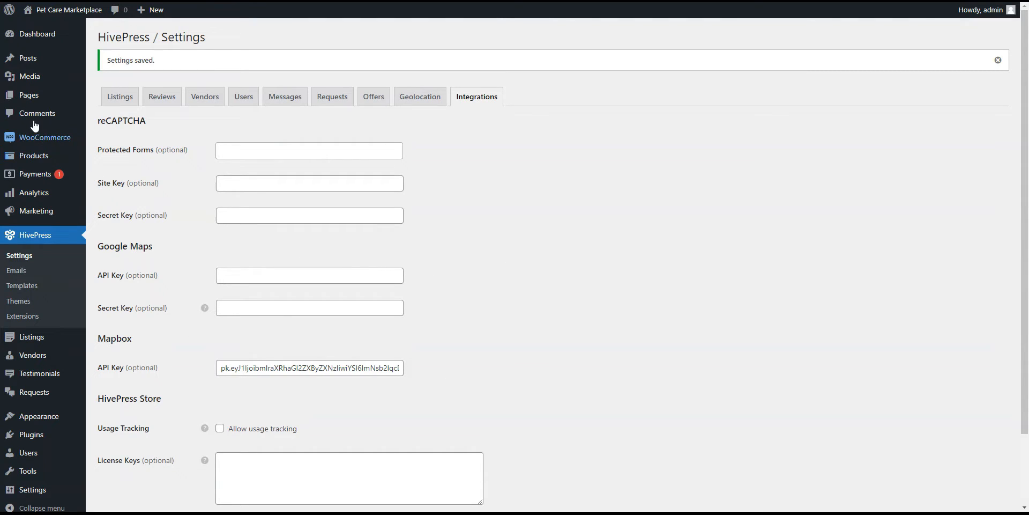
- Create a page titled "Home" with the heading "Find your pet care specialist here" and text "Get help from thousands of pet care specialists wherever you go"
{"action": "mouse_move", "coordinate": [27, 99]}
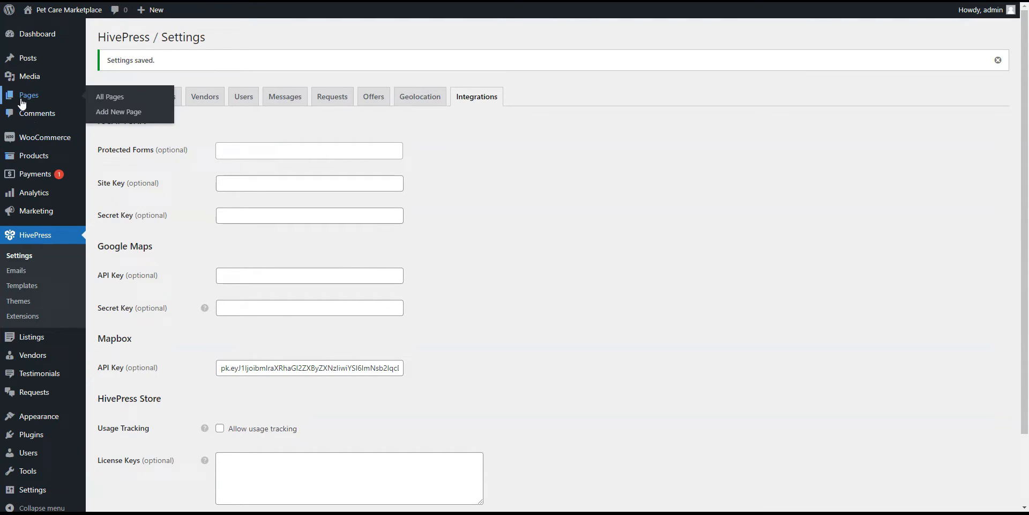
{"action": "left_click", "coordinate": [129, 114]}
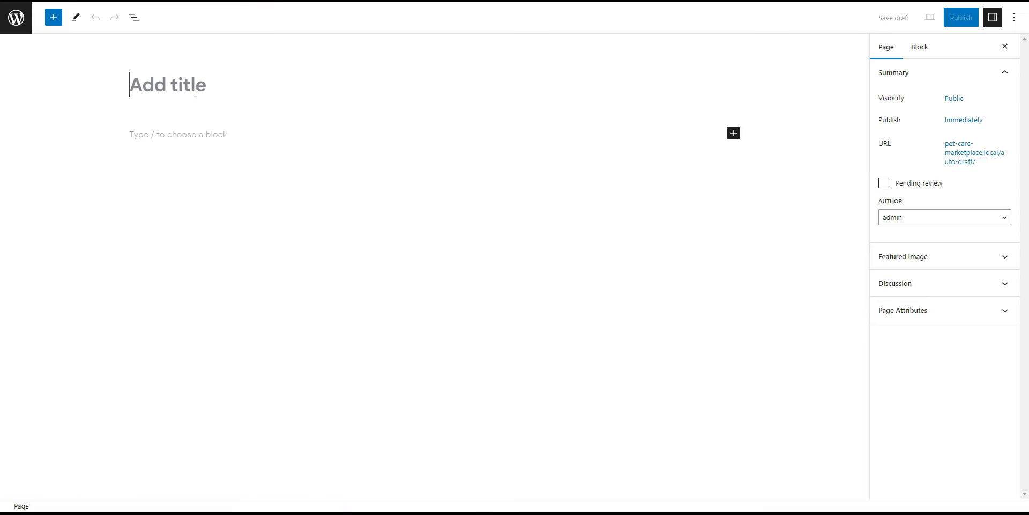
{"action": "type", "text": "Home"}
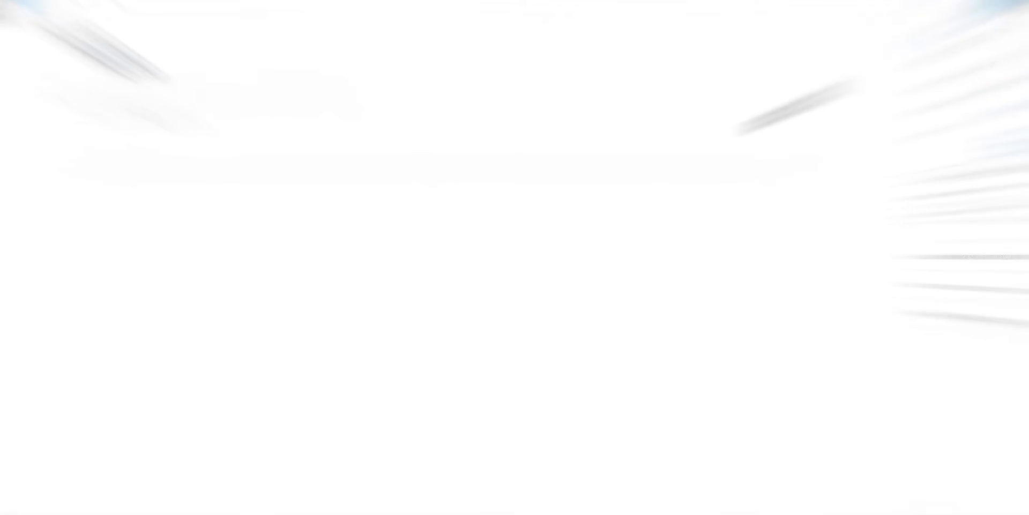
{"action": "key", "text": "Return"}
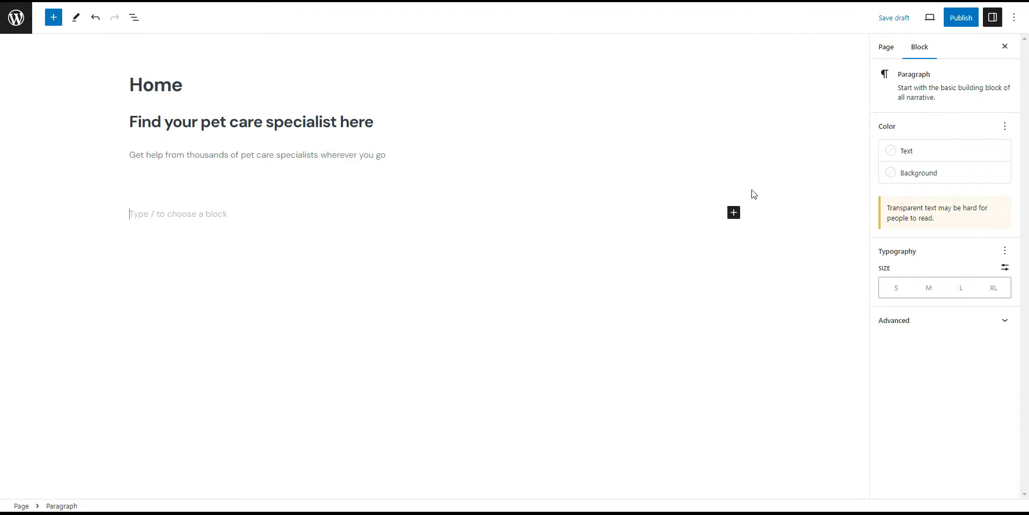
- Add a Listing Search Form block below the introductory text of the Home page
{"action": "left_click", "coordinate": [738, 216]}
{"action": "type", "text": "listing"}
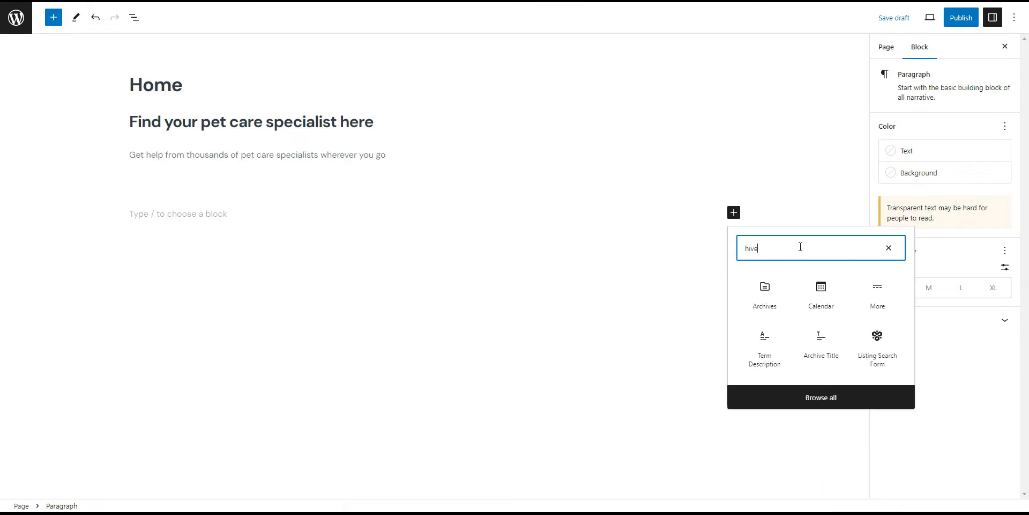
{"action": "left_click", "coordinate": [768, 294]}
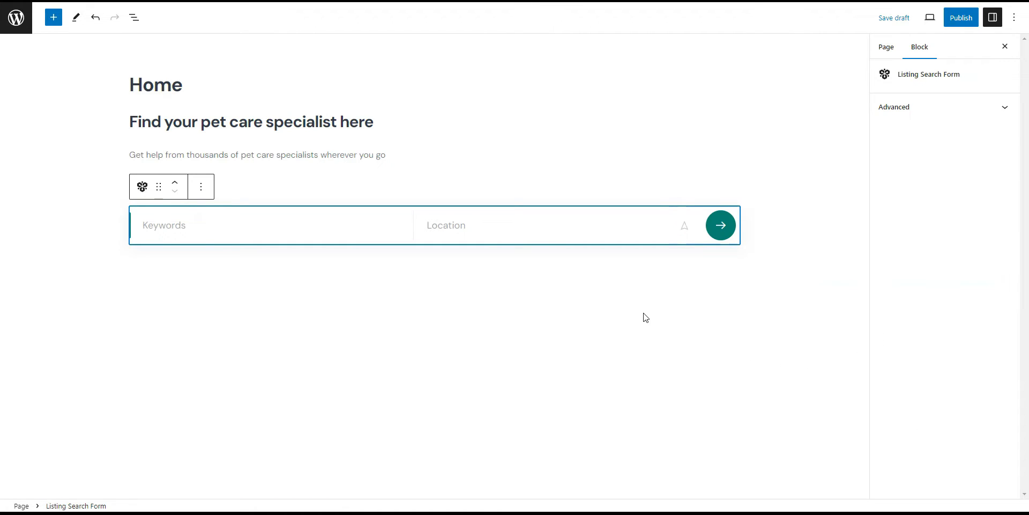
{"action": "left_click", "coordinate": [782, 242]}
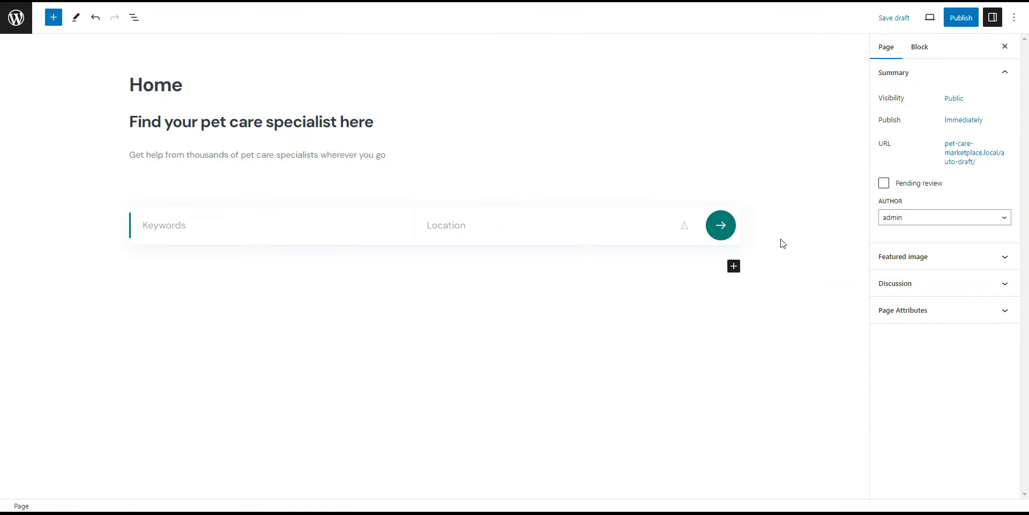
- Add a Listing Categories block showing 6 categories below the search form and publish the Home page
{"action": "left_click", "coordinate": [734, 266]}
{"action": "type", "text": "hivepress"}
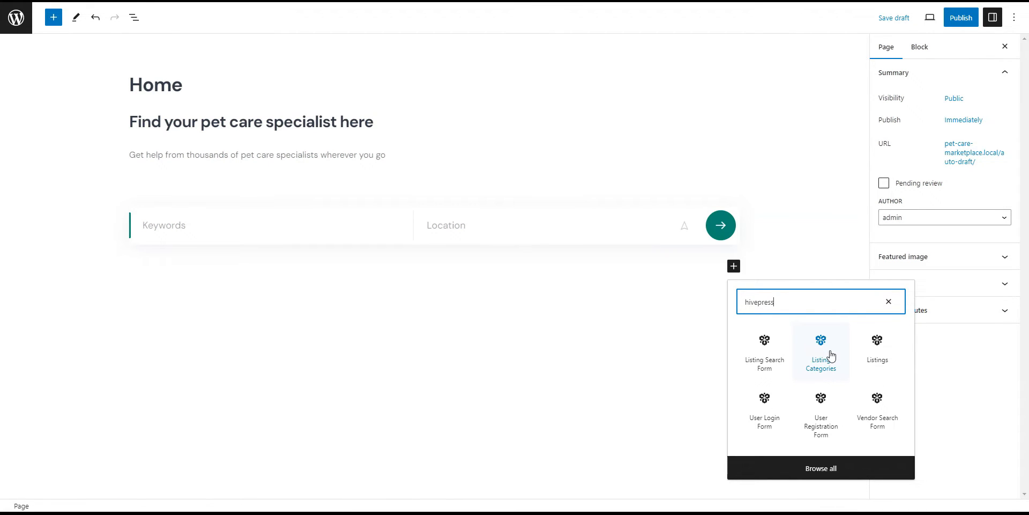
{"action": "left_click", "coordinate": [823, 465]}
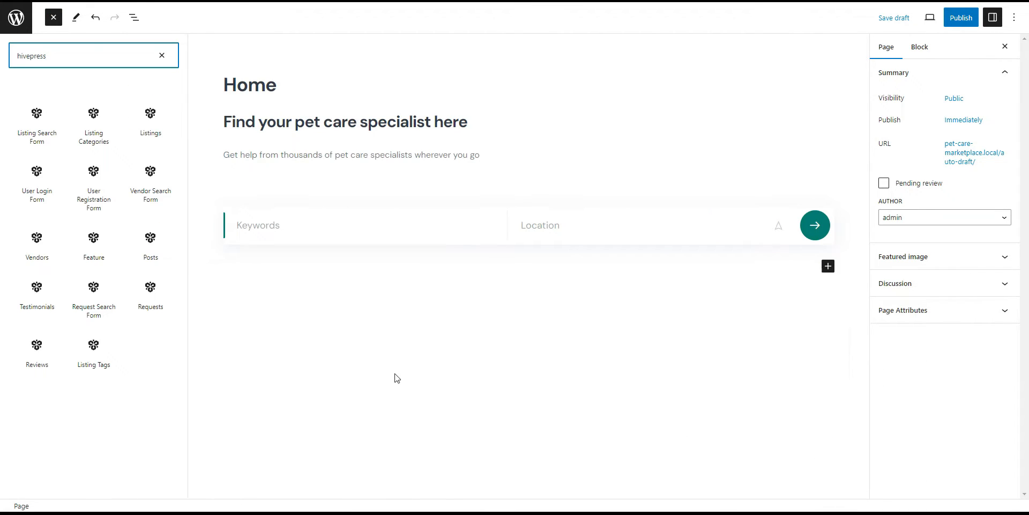
{"action": "left_click", "coordinate": [92, 135]}
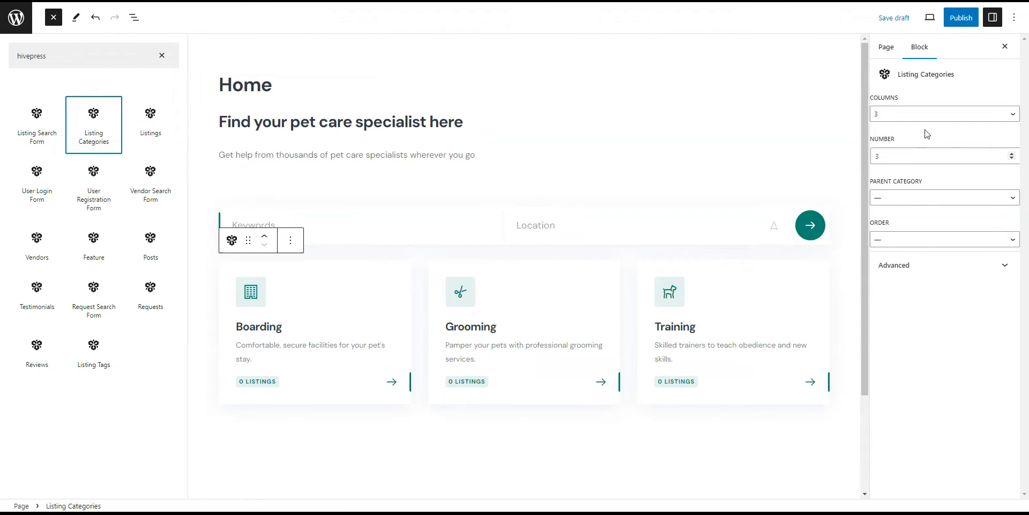
{"action": "left_click", "coordinate": [941, 155]}
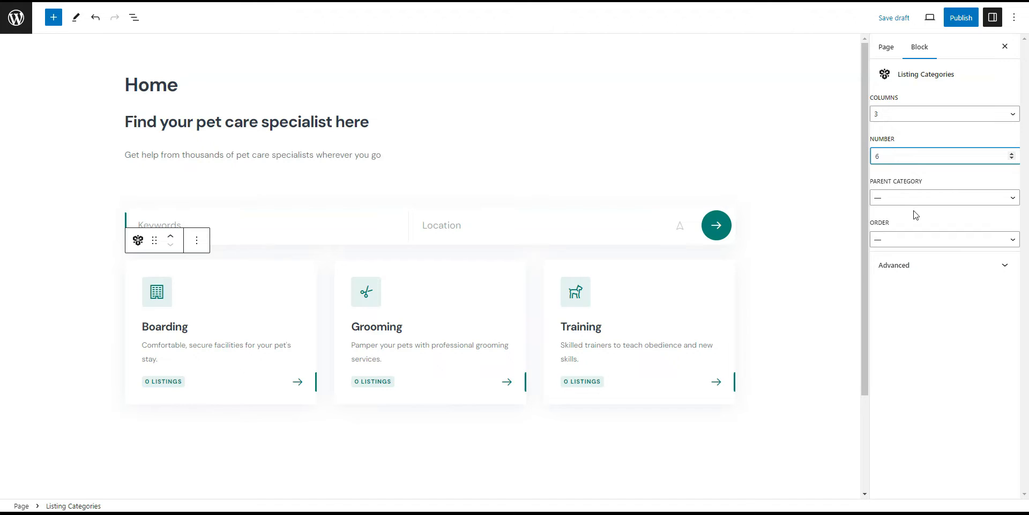
{"action": "scroll", "coordinate": [765, 306], "scroll_direction": "down", "scroll_amount": 3}
{"action": "scroll", "coordinate": [622, 385], "scroll_direction": "up", "scroll_amount": 3}
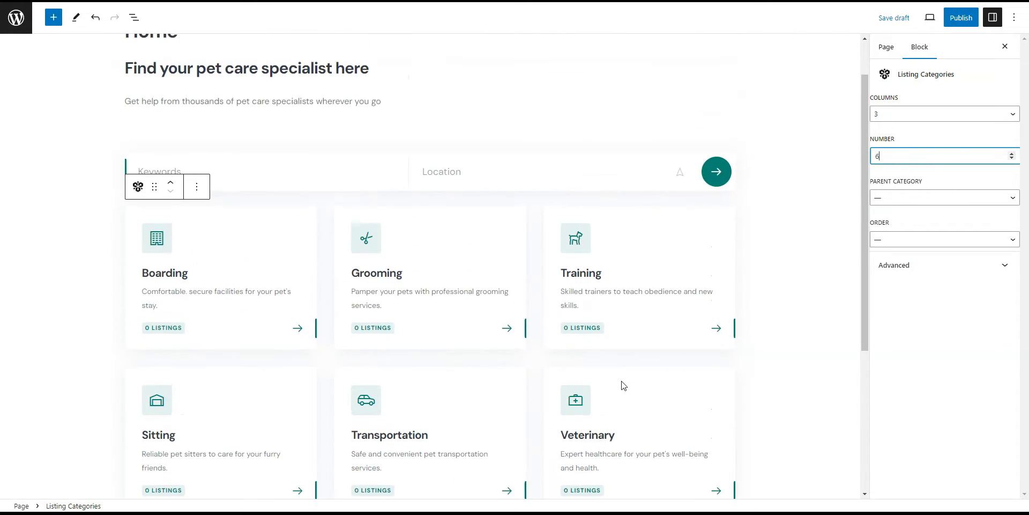
{"action": "left_click", "coordinate": [963, 20]}
{"action": "left_click", "coordinate": [942, 22]}
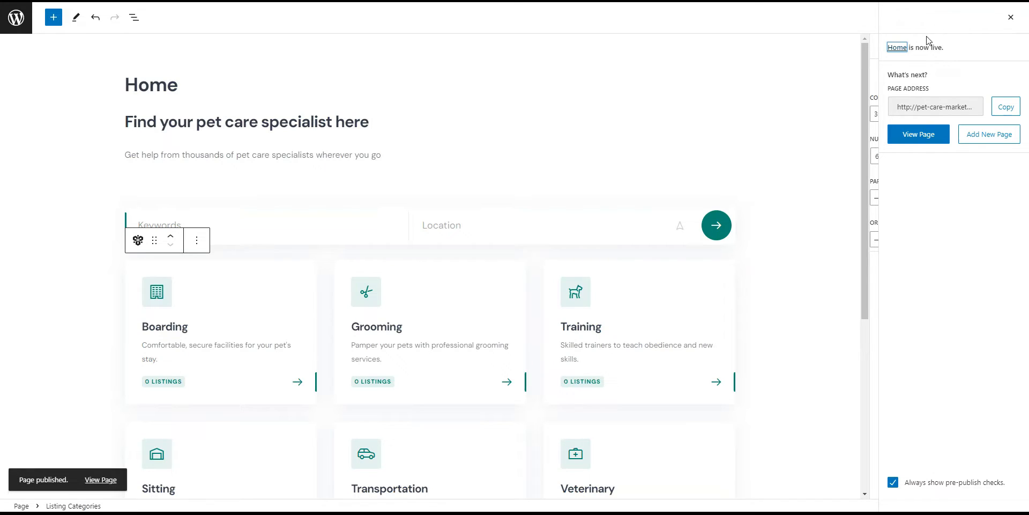
- Set the site's homepage to the static page Home in the Reading settings and save the changes
{"action": "left_click", "coordinate": [16, 17]}
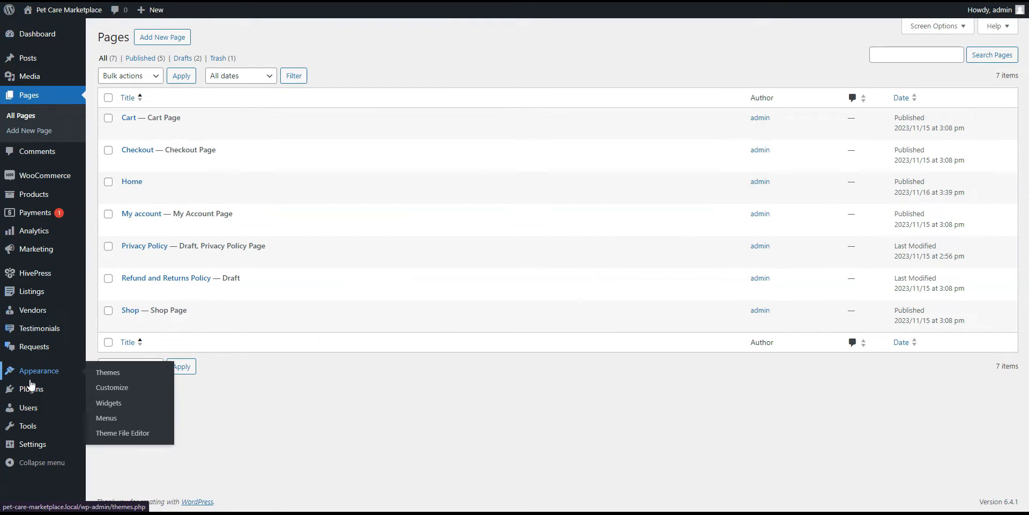
{"action": "mouse_move", "coordinate": [33, 444]}
{"action": "left_click", "coordinate": [107, 397]}
{"action": "left_click", "coordinate": [220, 82]}
{"action": "left_click", "coordinate": [294, 110]}
{"action": "left_click", "coordinate": [293, 156]}
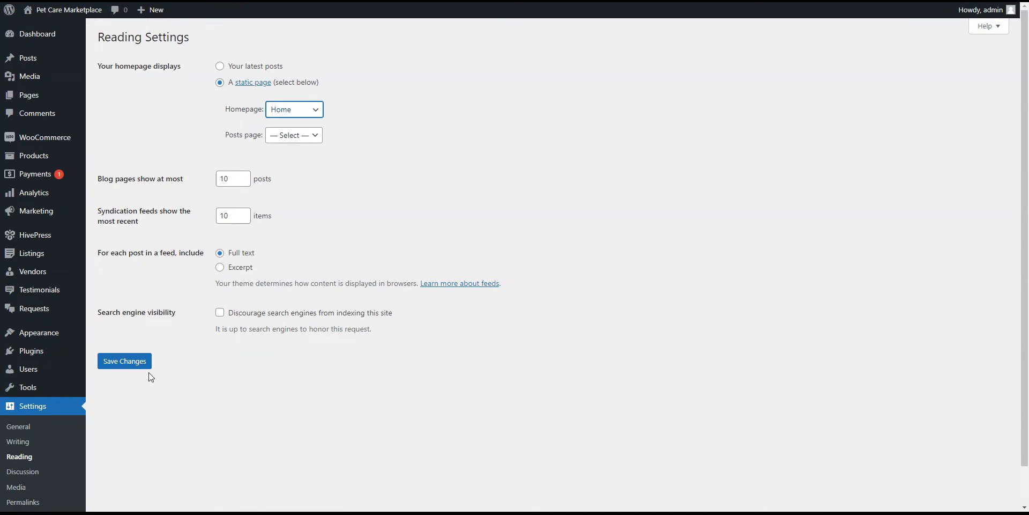
{"action": "left_click", "coordinate": [124, 362]}
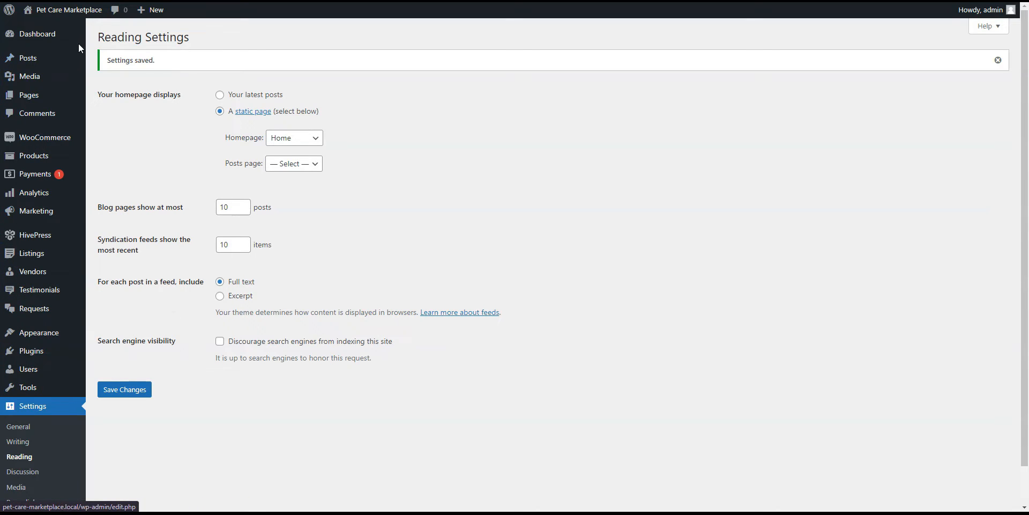
- Upload header images 1, 2 and 3, set image 3 as the Home page's featured image and update the page
{"action": "left_click", "coordinate": [76, 17]}
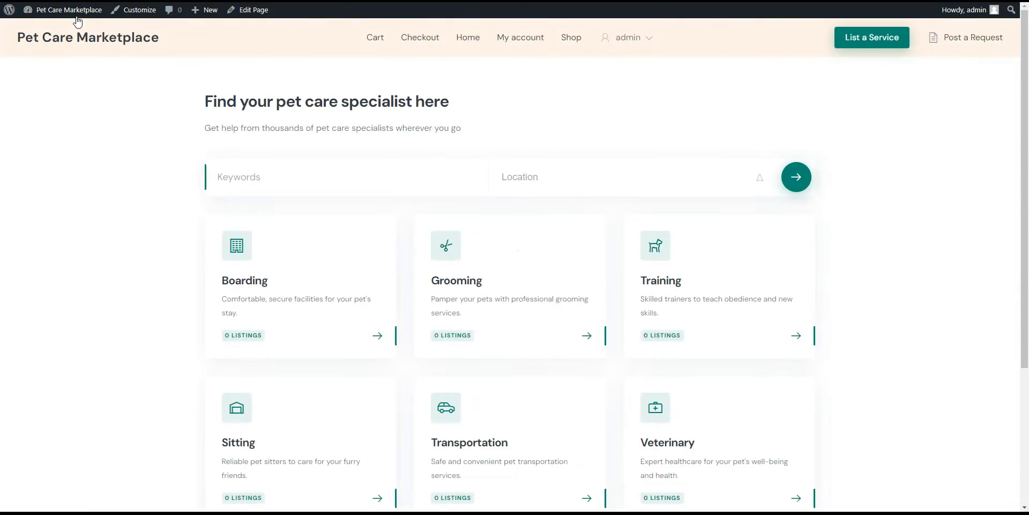
{"action": "left_click", "coordinate": [254, 18]}
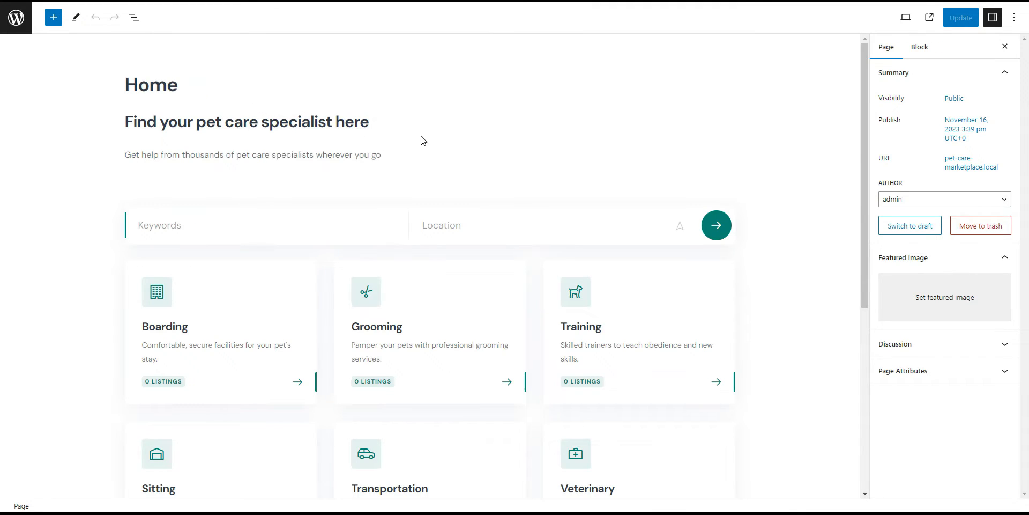
{"action": "left_click", "coordinate": [945, 313]}
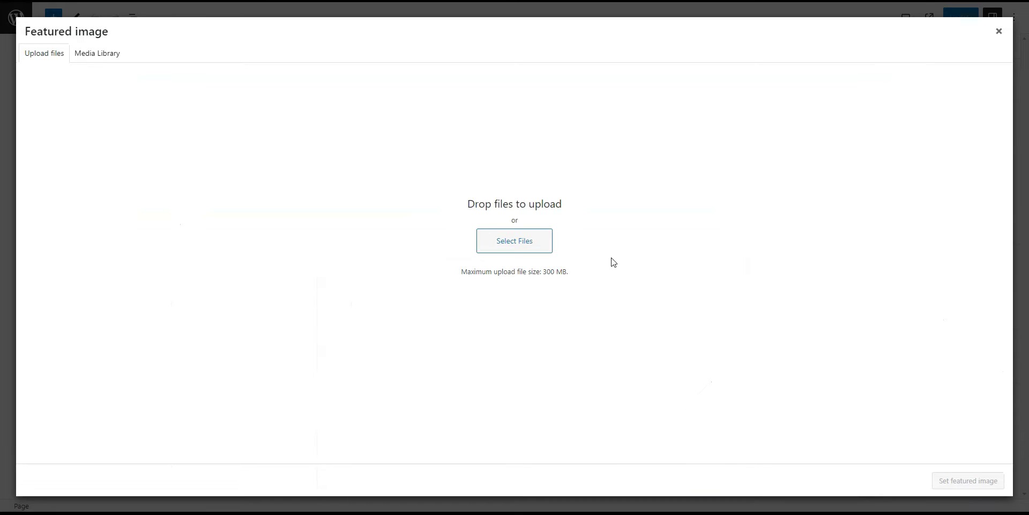
{"action": "left_click", "coordinate": [494, 242]}
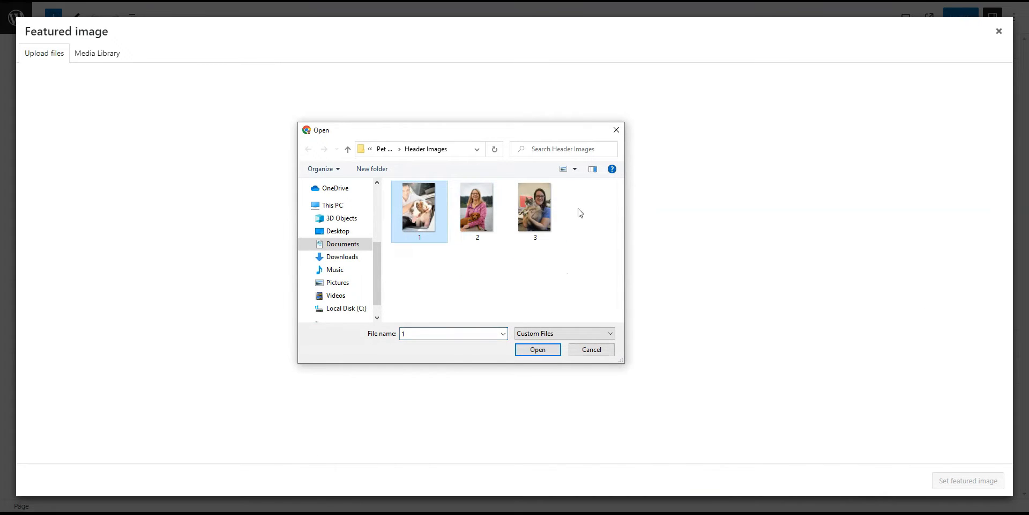
{"action": "left_click", "coordinate": [534, 209], "text": "shift"}
{"action": "left_click", "coordinate": [538, 349]}
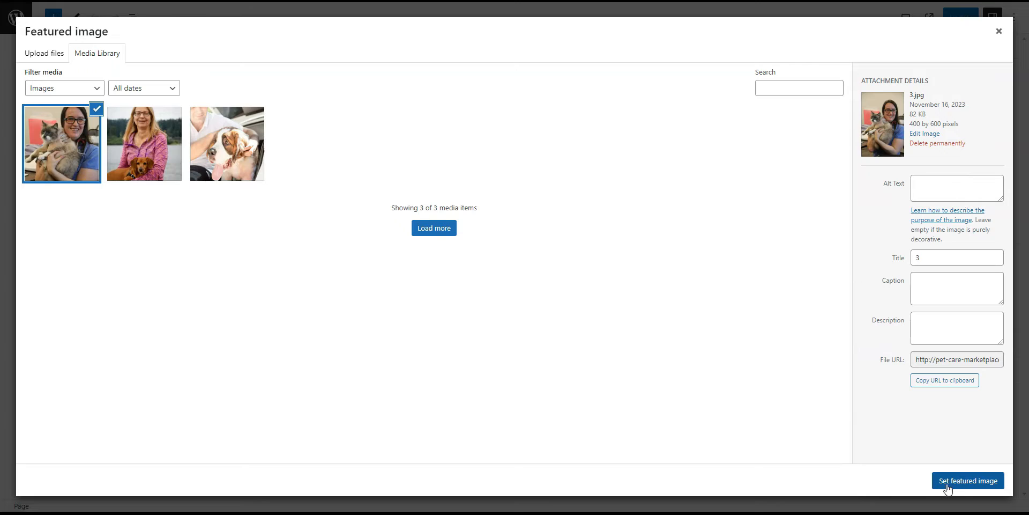
{"action": "left_click", "coordinate": [969, 481]}
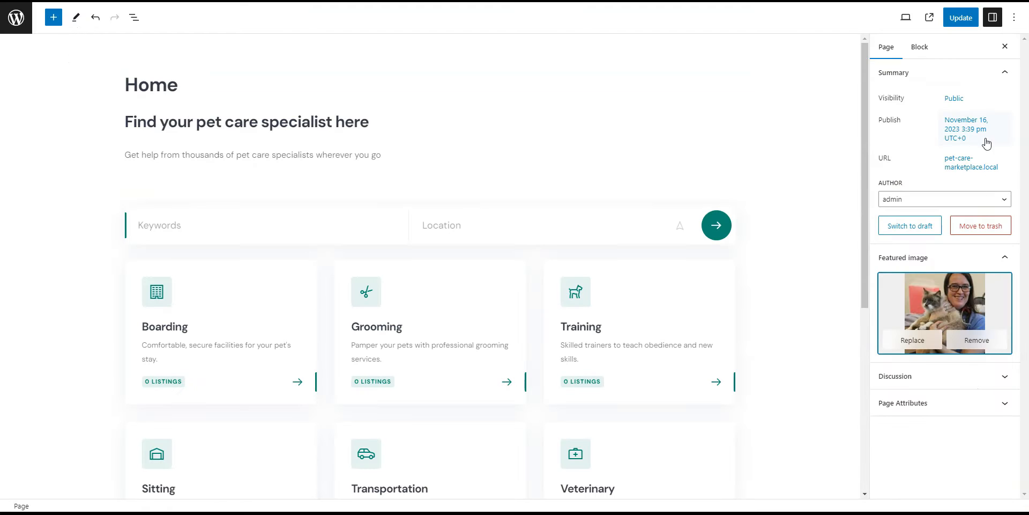
{"action": "left_click", "coordinate": [962, 23]}
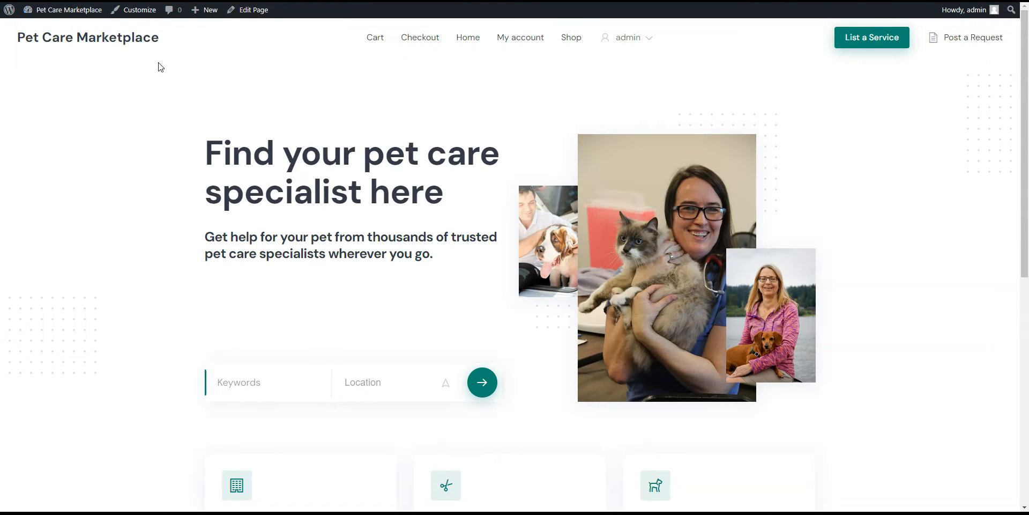
- Upload the pet-and-heart logo to the Customizer's Site Identity settings without cropping it and publish the change
{"action": "left_click", "coordinate": [152, 20]}
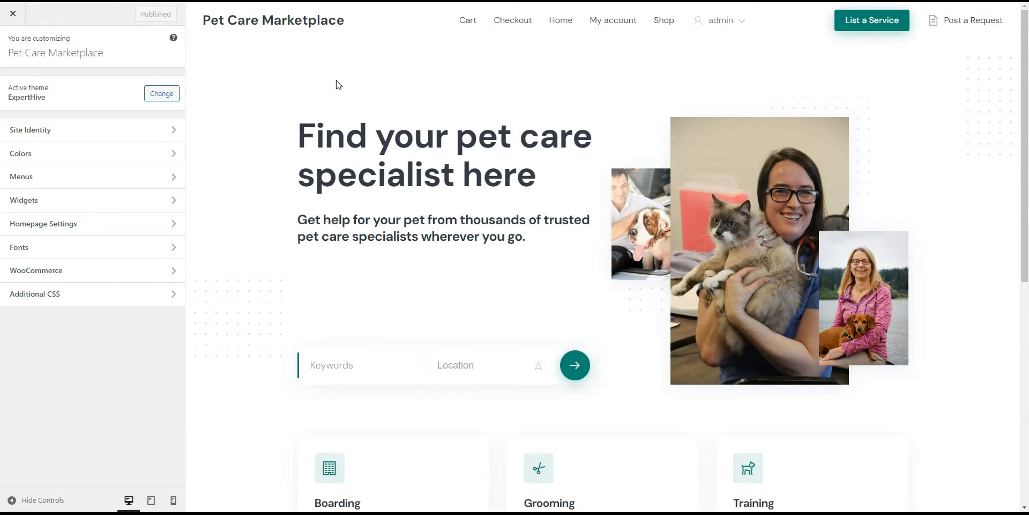
{"action": "left_click", "coordinate": [147, 137]}
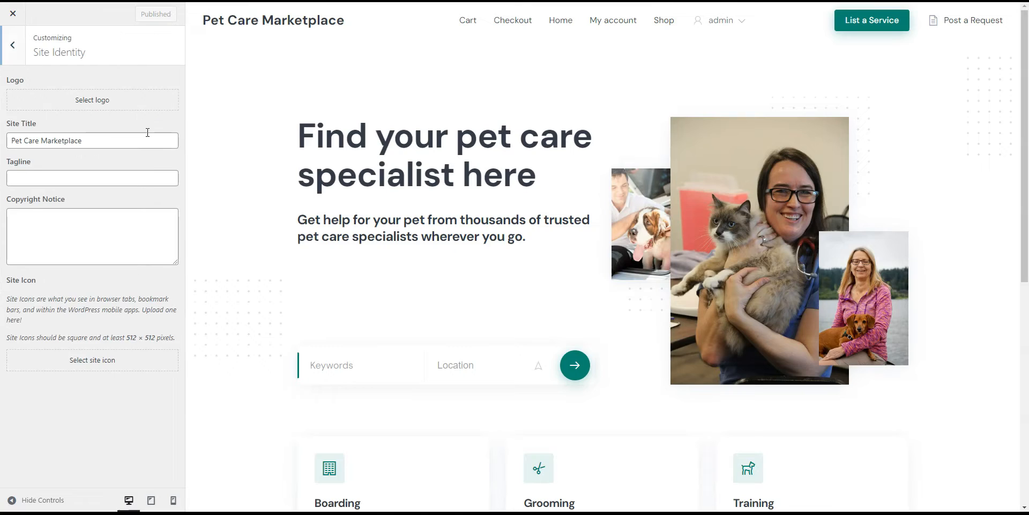
{"action": "left_click", "coordinate": [88, 104]}
{"action": "left_click", "coordinate": [60, 59]}
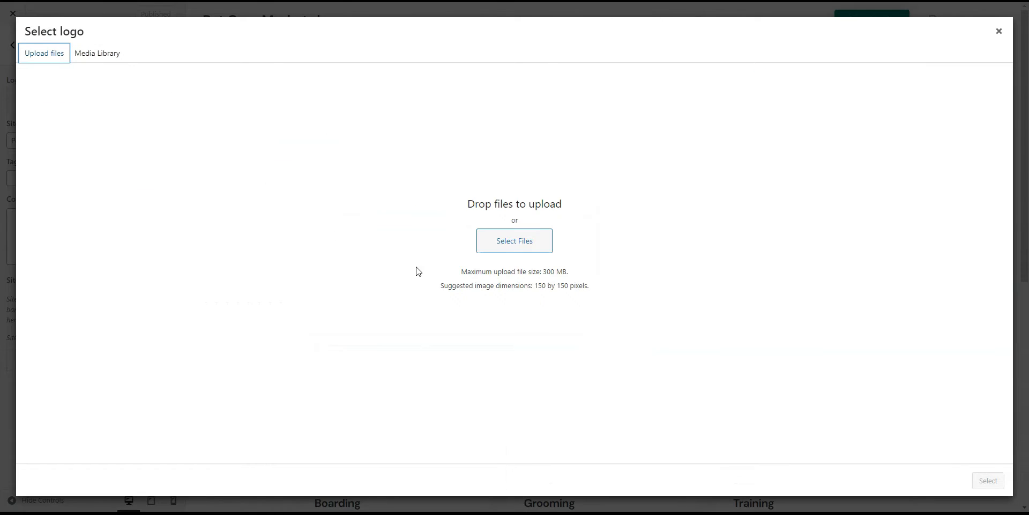
{"action": "left_click", "coordinate": [507, 249]}
{"action": "double_click", "coordinate": [423, 239]}
{"action": "left_click", "coordinate": [998, 486]}
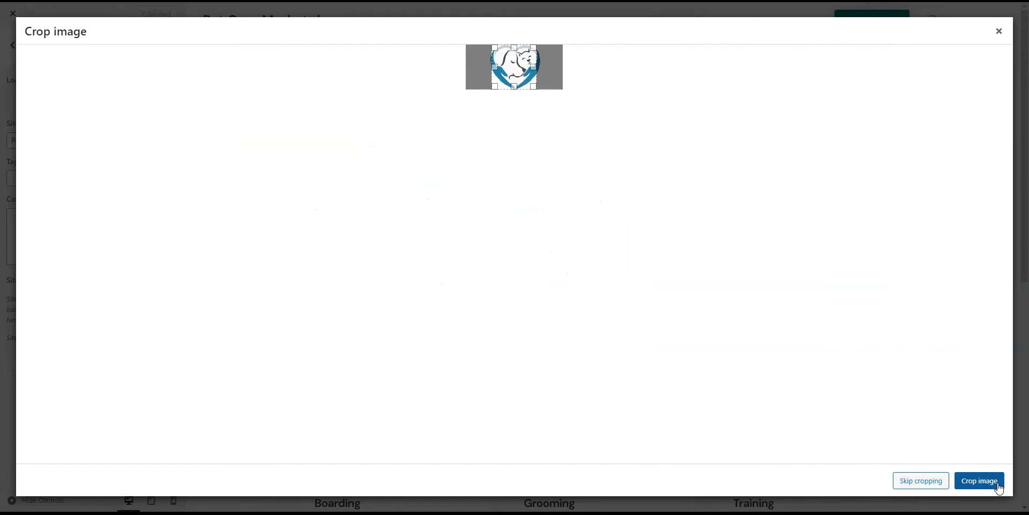
{"action": "left_click", "coordinate": [921, 481]}
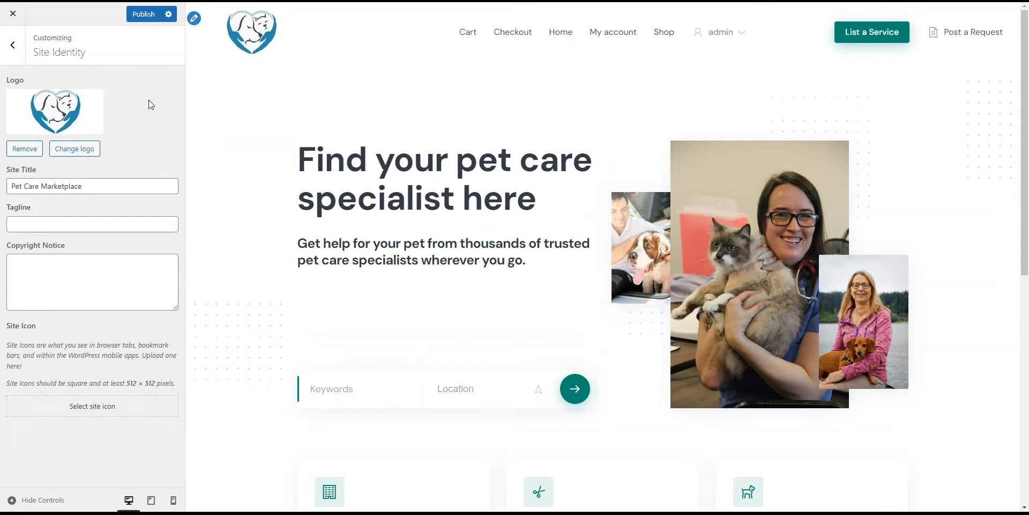
{"action": "left_click", "coordinate": [143, 19]}
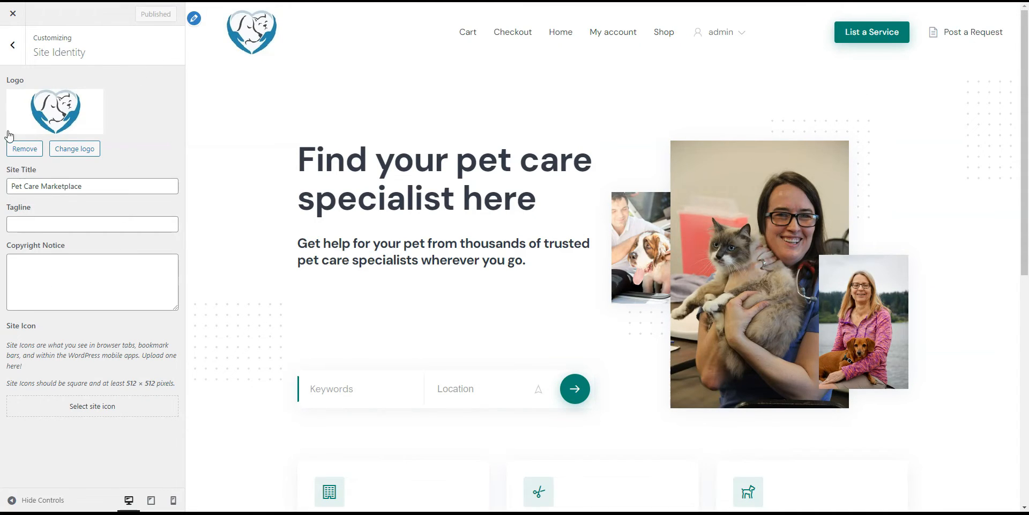
- Set the theme's primary and secondary colors to the preset blue #1e73be and publish the changes
{"action": "left_click", "coordinate": [12, 46]}
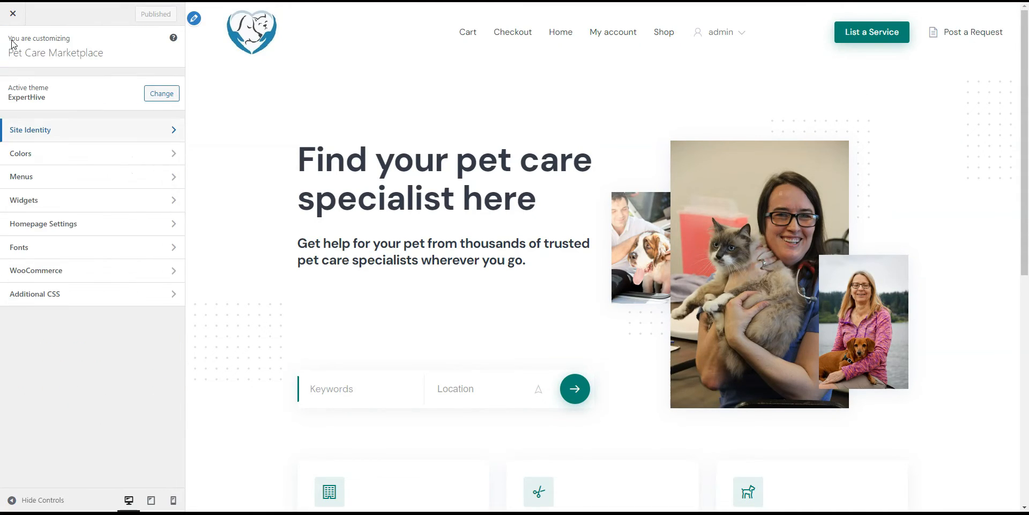
{"action": "left_click", "coordinate": [55, 158]}
{"action": "left_click", "coordinate": [49, 97]}
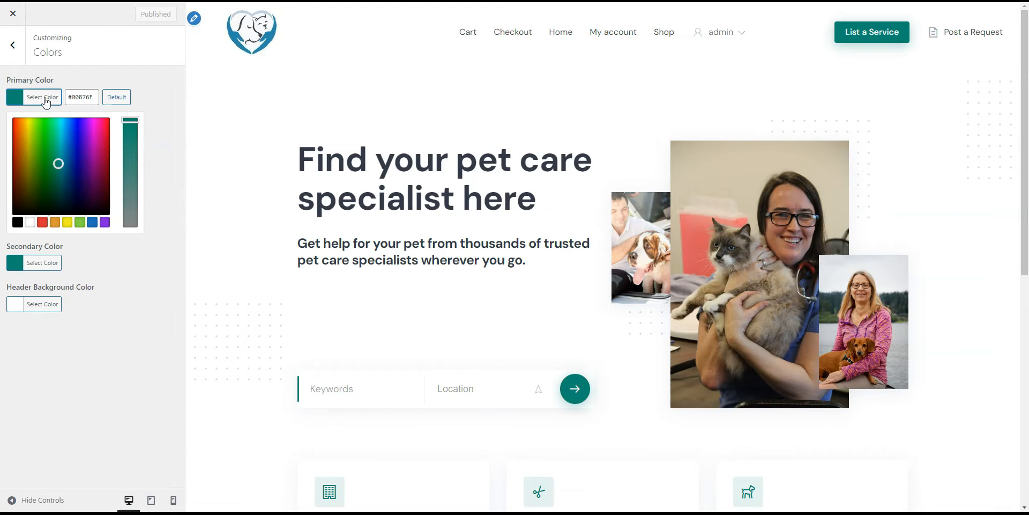
{"action": "left_click", "coordinate": [92, 222]}
{"action": "left_click", "coordinate": [51, 261]}
{"action": "left_click", "coordinate": [93, 262]}
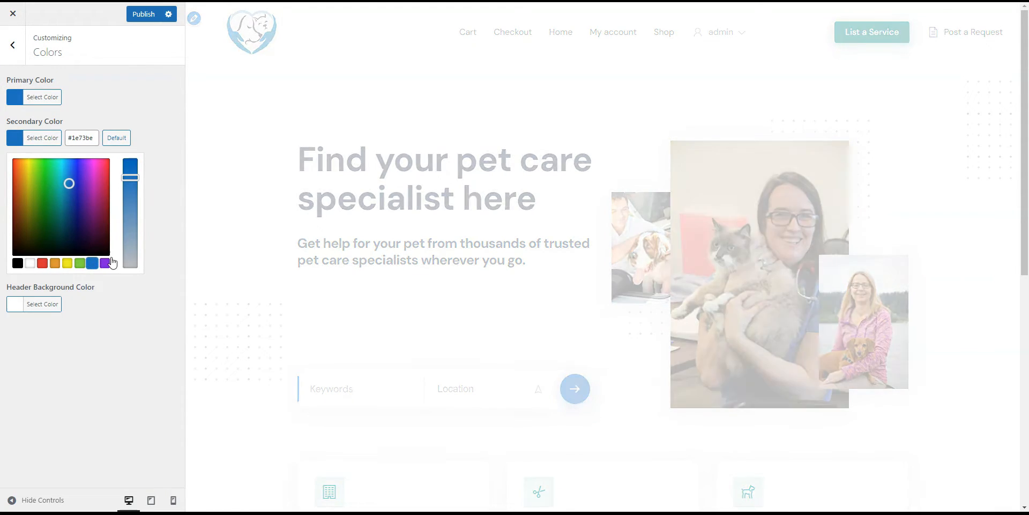
{"action": "left_click", "coordinate": [148, 20]}
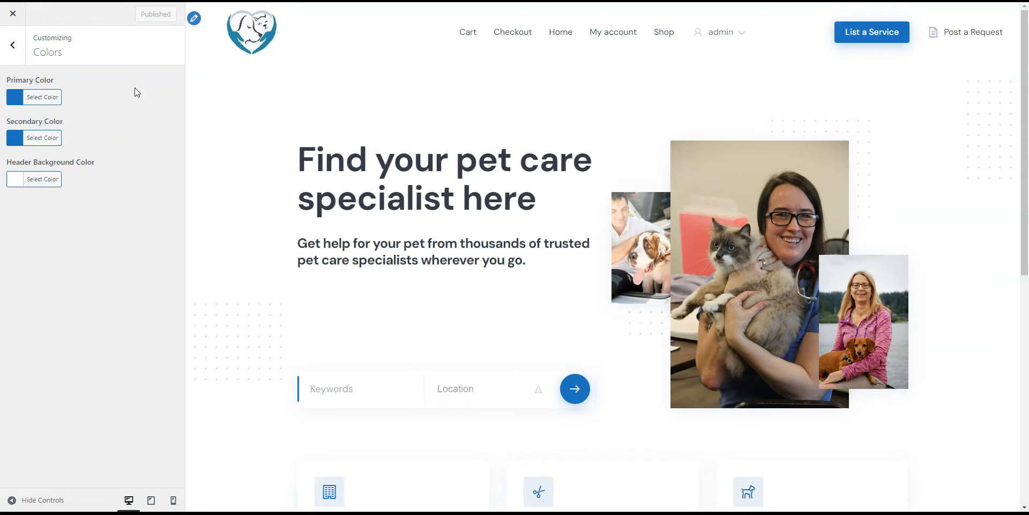
- Review the theme's header and footer menu locations in the Customizer
{"action": "left_click", "coordinate": [13, 48]}
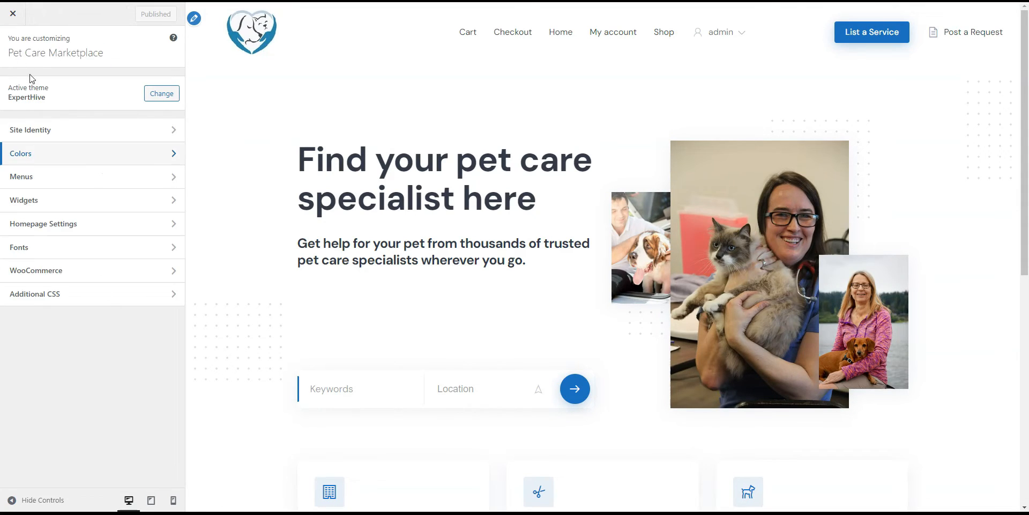
{"action": "left_click", "coordinate": [69, 180]}
{"action": "left_click", "coordinate": [81, 247]}
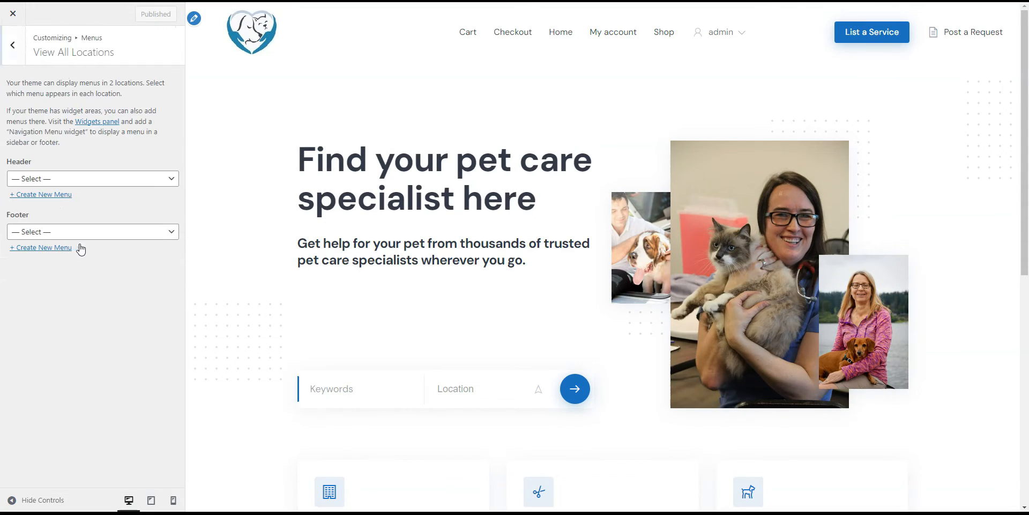
{"action": "left_click", "coordinate": [62, 185]}
{"action": "left_click", "coordinate": [62, 190]}
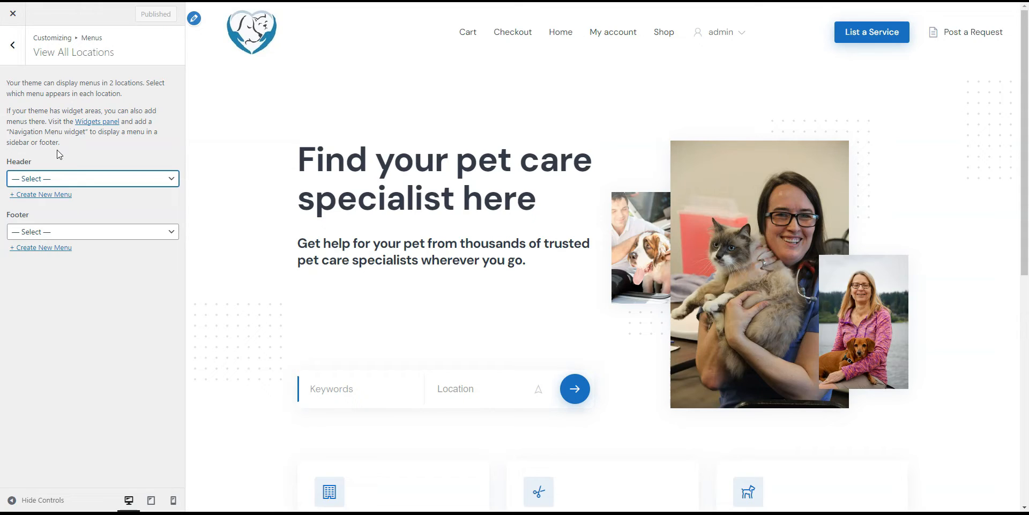
{"action": "left_click", "coordinate": [15, 56]}
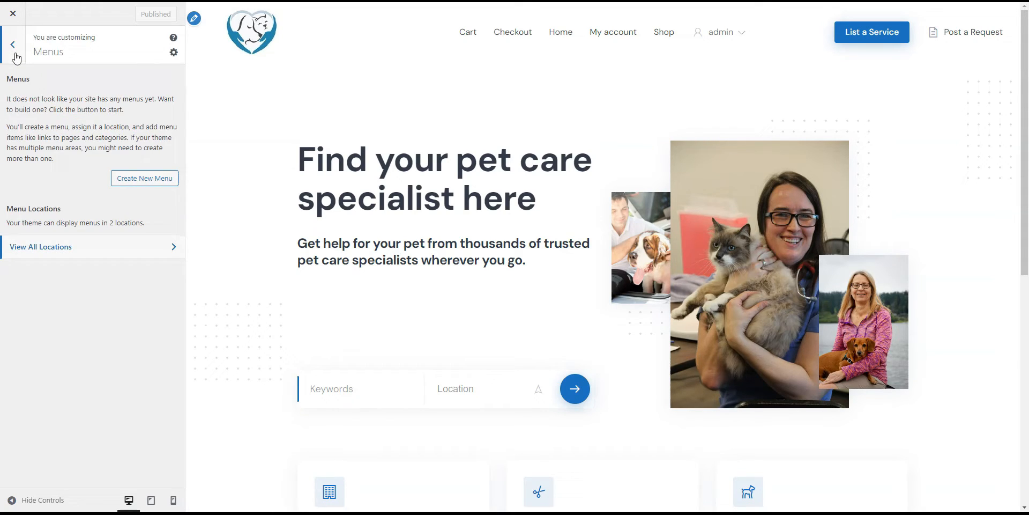
{"action": "left_click", "coordinate": [16, 56]}
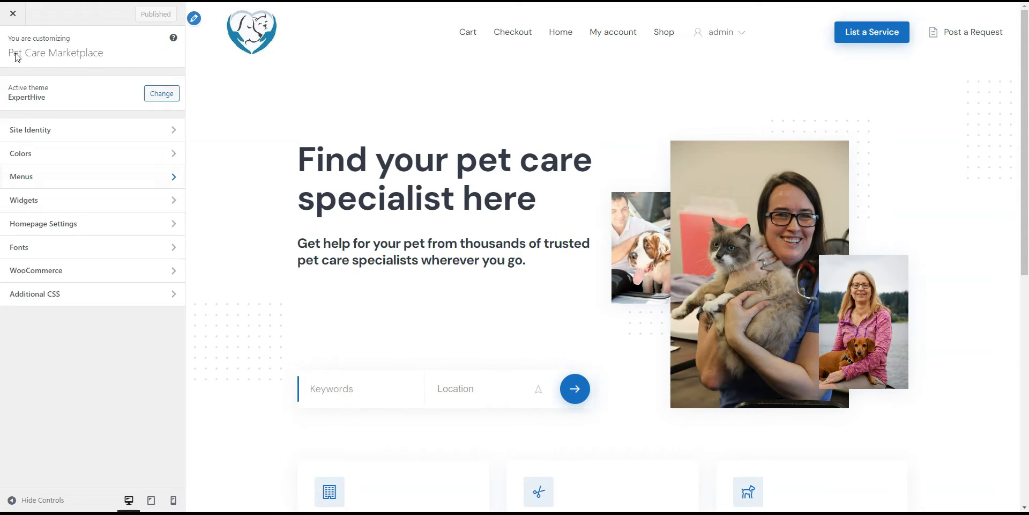
- Review the Site (footer) widget area and the homepage display settings in the Customizer
{"action": "left_click", "coordinate": [40, 206]}
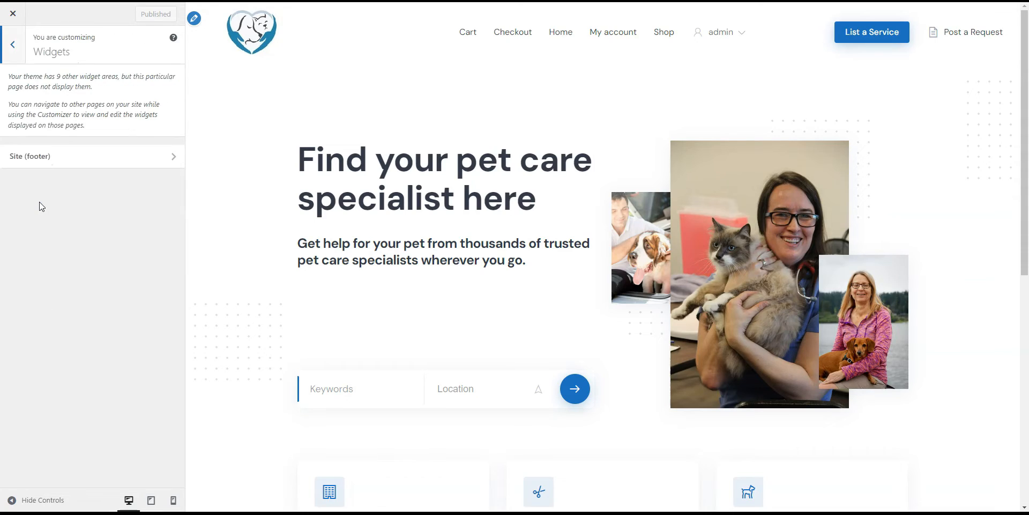
{"action": "left_click", "coordinate": [51, 158]}
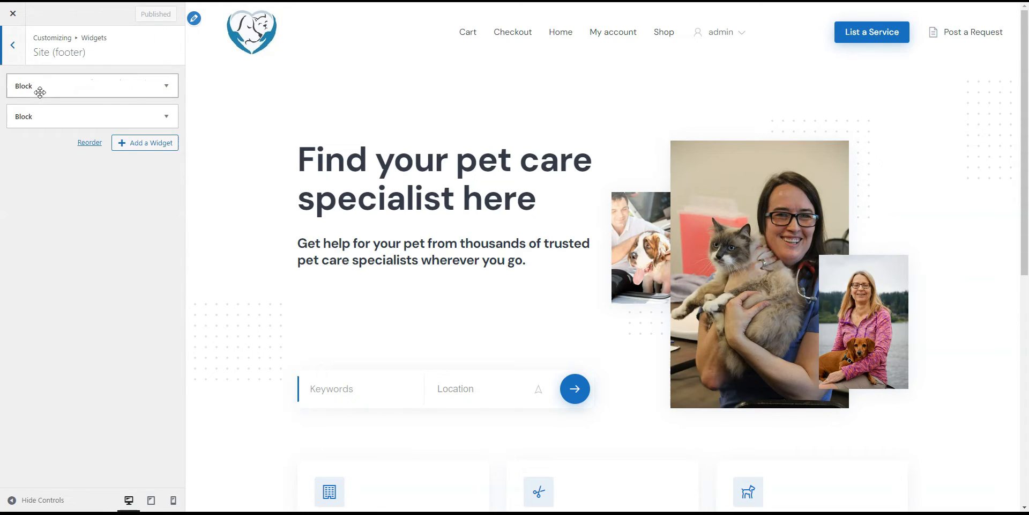
{"action": "left_click", "coordinate": [13, 45]}
{"action": "left_click", "coordinate": [14, 45]}
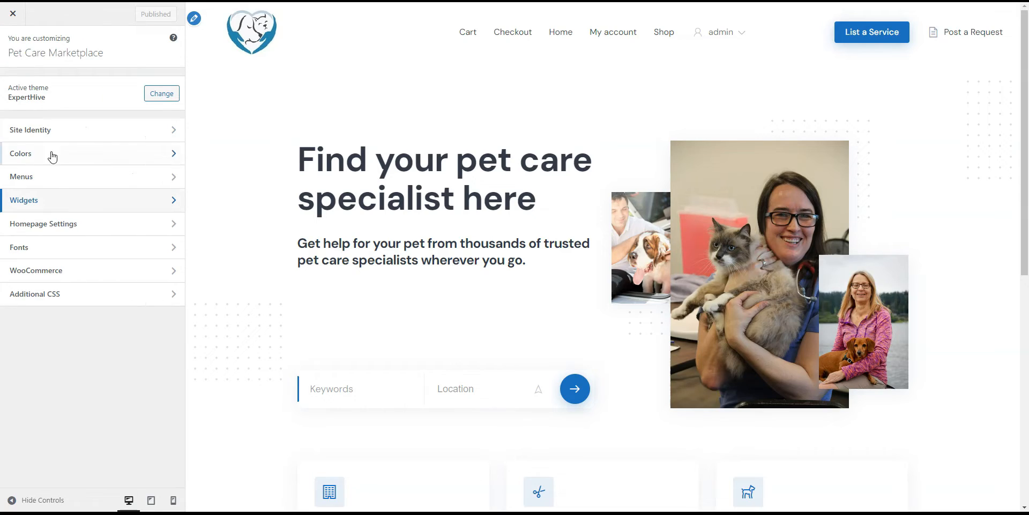
{"action": "left_click", "coordinate": [58, 224]}
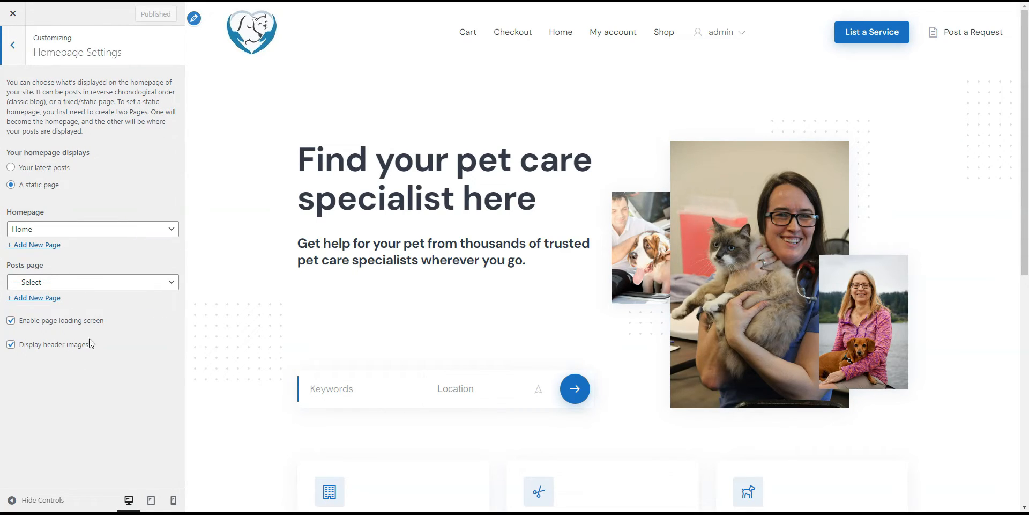
{"action": "left_click", "coordinate": [21, 56]}
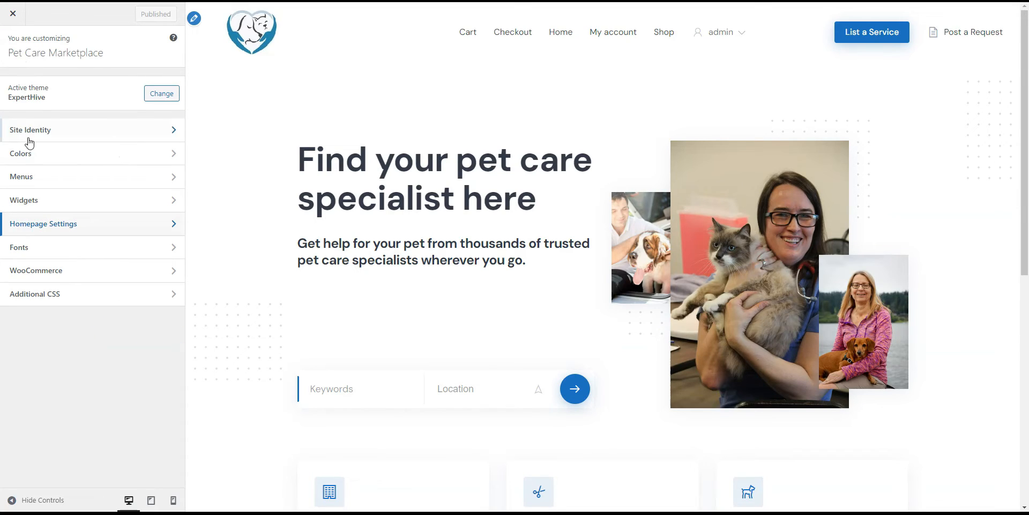
- Review the heading and body font settings and the Additional CSS editor in the Customizer
{"action": "left_click", "coordinate": [42, 256]}
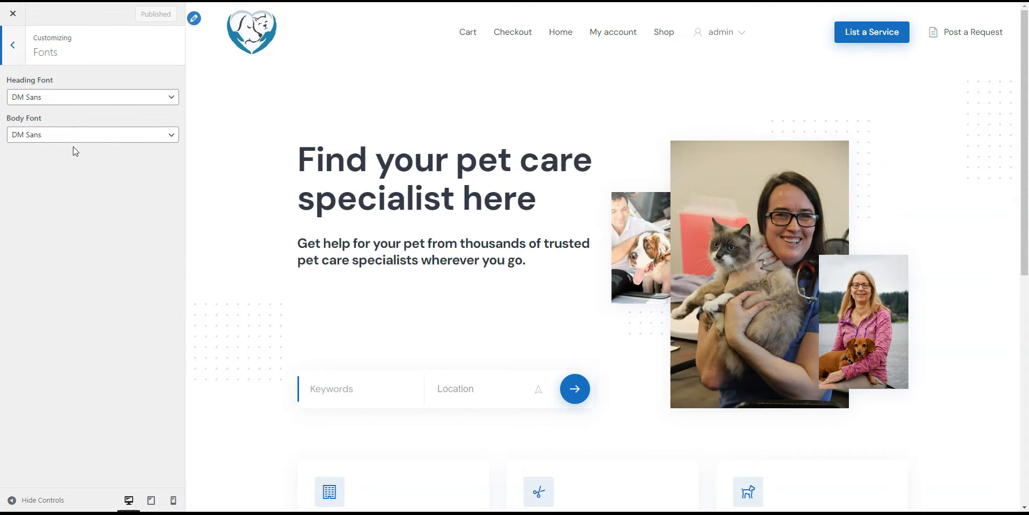
{"action": "left_click", "coordinate": [14, 62]}
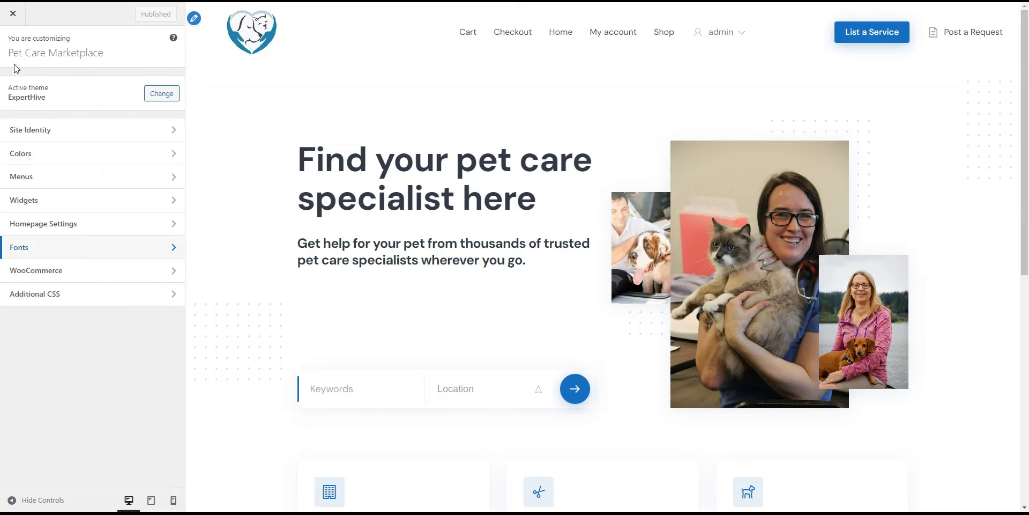
{"action": "left_click", "coordinate": [48, 297]}
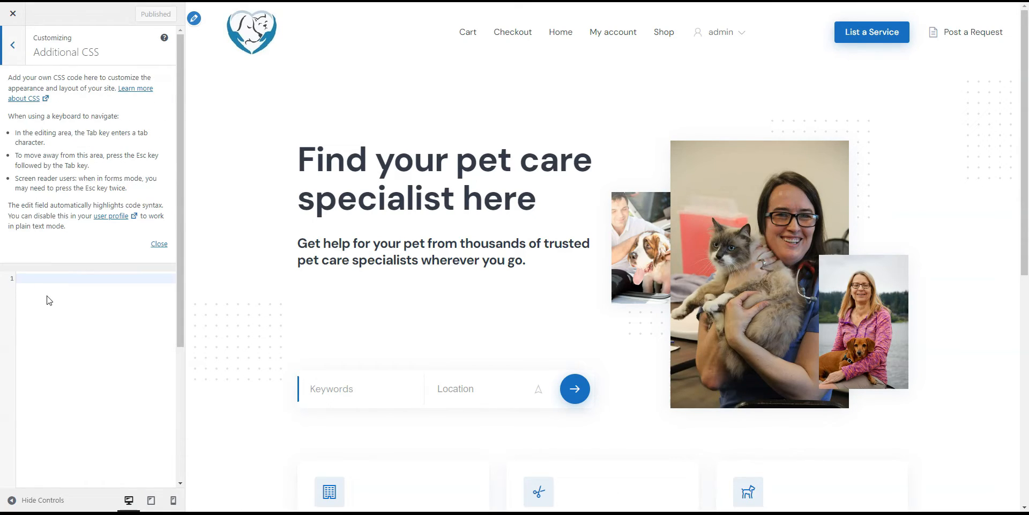
{"action": "scroll", "coordinate": [100, 202], "scroll_direction": "down", "scroll_amount": 4}
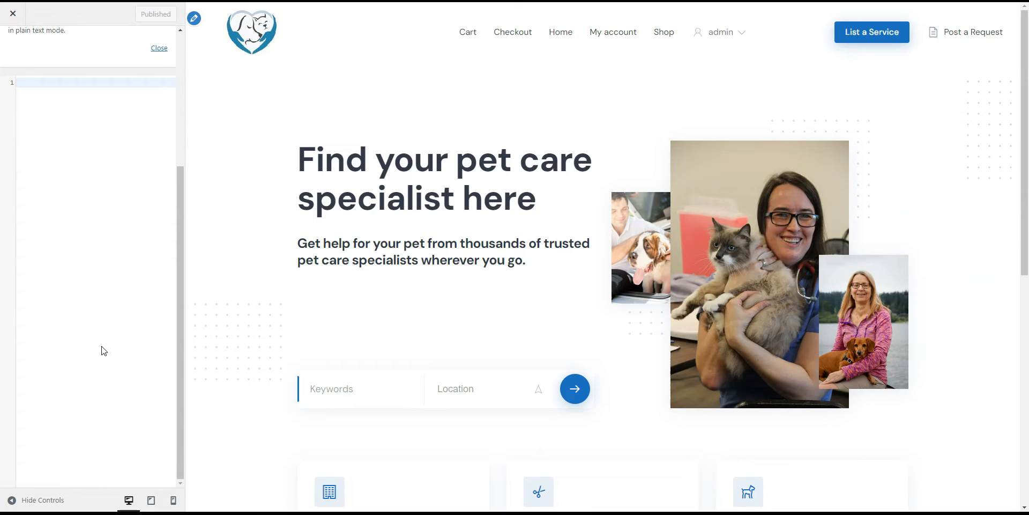
{"action": "scroll", "coordinate": [103, 350], "scroll_direction": "up", "scroll_amount": 4}
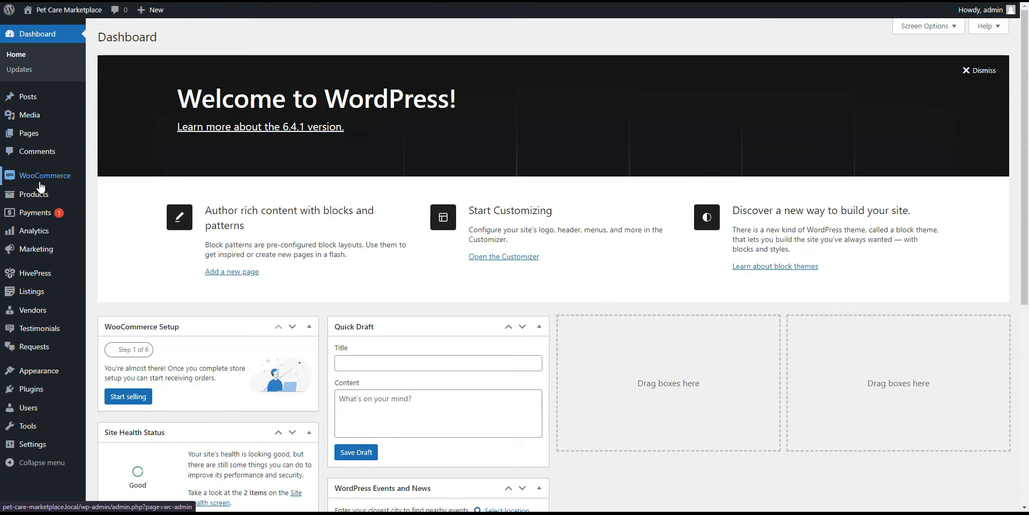
- Create and publish a simple virtual WooCommerce product named Premium with a regular price of $50
{"action": "mouse_move", "coordinate": [42, 197]}
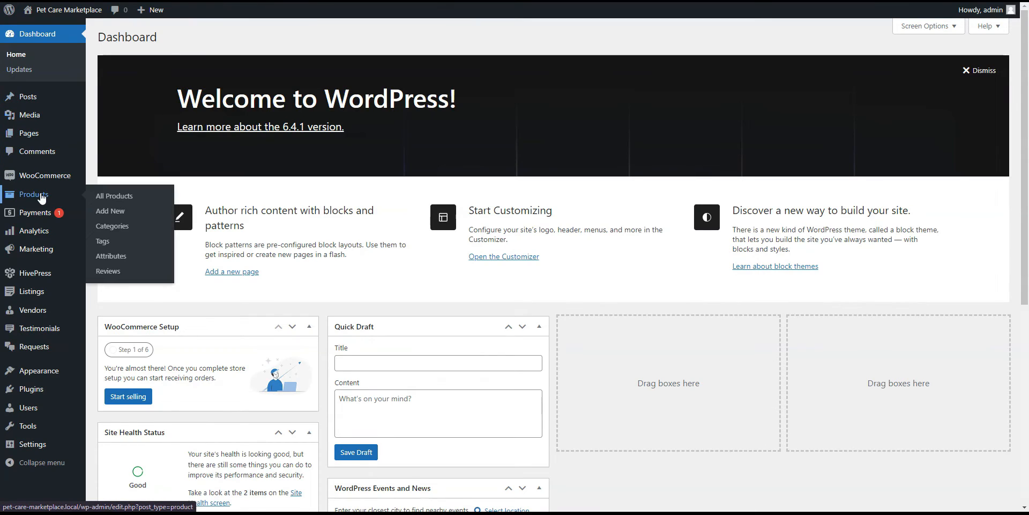
{"action": "left_click", "coordinate": [121, 212]}
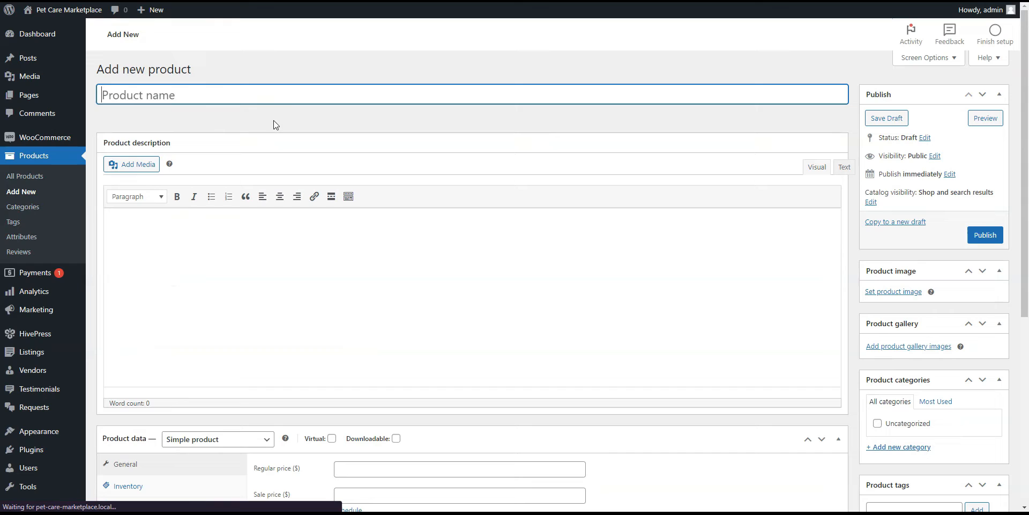
{"action": "type", "text": "Premium"}
{"action": "scroll", "coordinate": [274, 125], "scroll_direction": "down", "scroll_amount": 1}
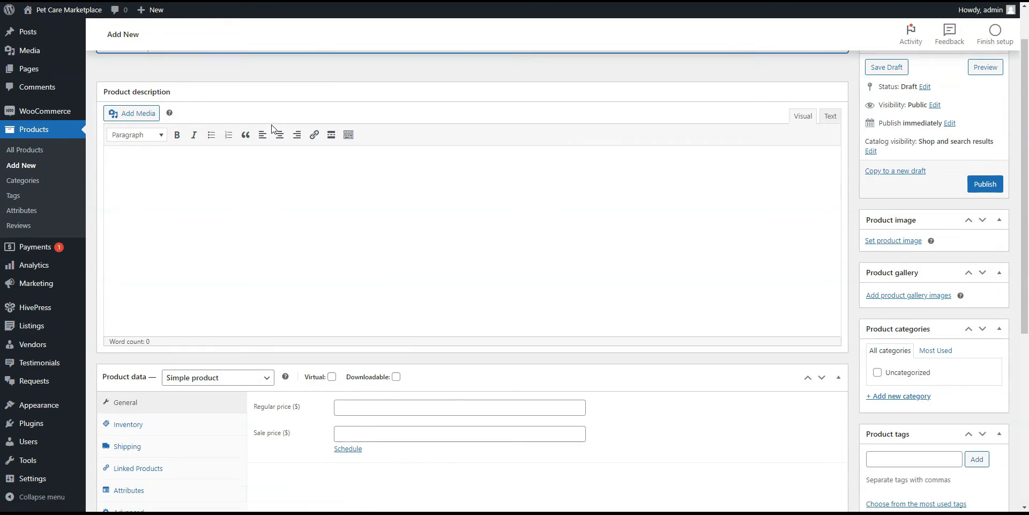
{"action": "scroll", "coordinate": [274, 129], "scroll_direction": "down", "scroll_amount": 1}
{"action": "left_click", "coordinate": [331, 320]}
{"action": "left_click", "coordinate": [352, 346]}
{"action": "type", "text": "50"}
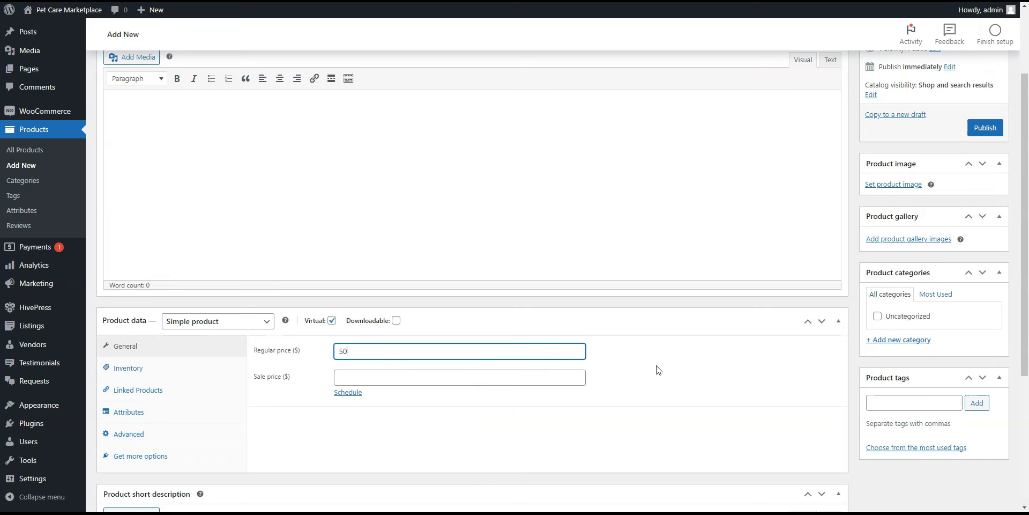
{"action": "scroll", "coordinate": [658, 370], "scroll_direction": "up", "scroll_amount": 2}
{"action": "left_click", "coordinate": [986, 236]}
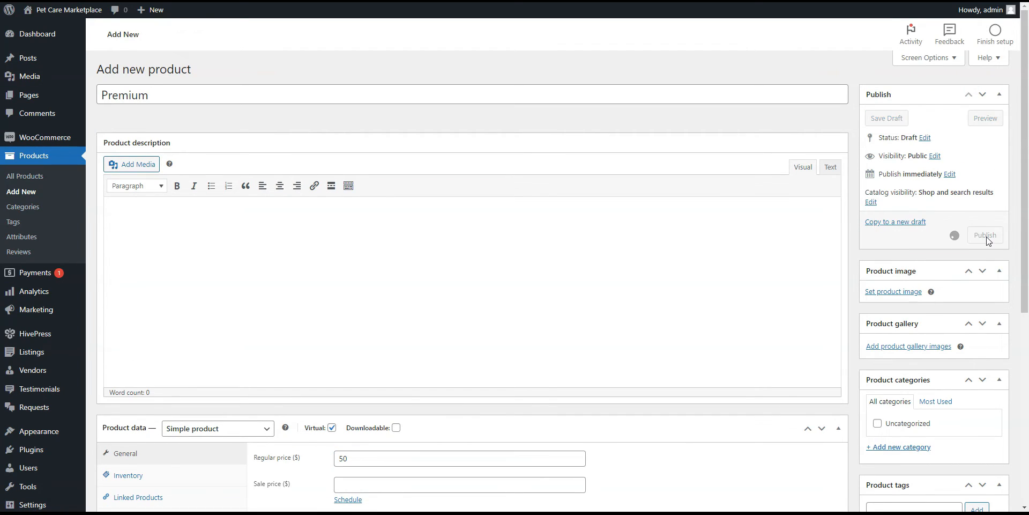
- Add a listing package titled Free with a bulleted description: 1 listing, No reviews, 30-day listing expiration
{"action": "mouse_move", "coordinate": [52, 356]}
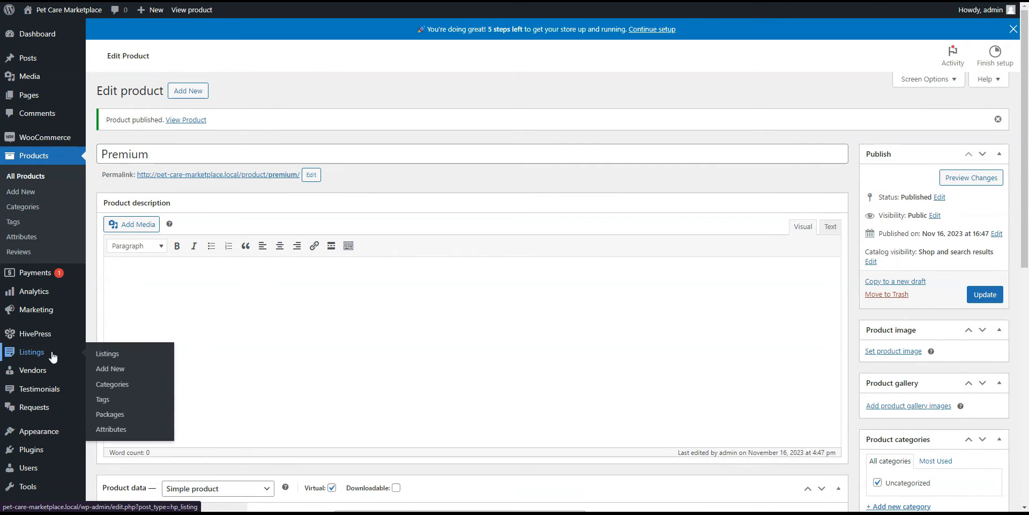
{"action": "left_click", "coordinate": [113, 416]}
{"action": "left_click", "coordinate": [177, 45]}
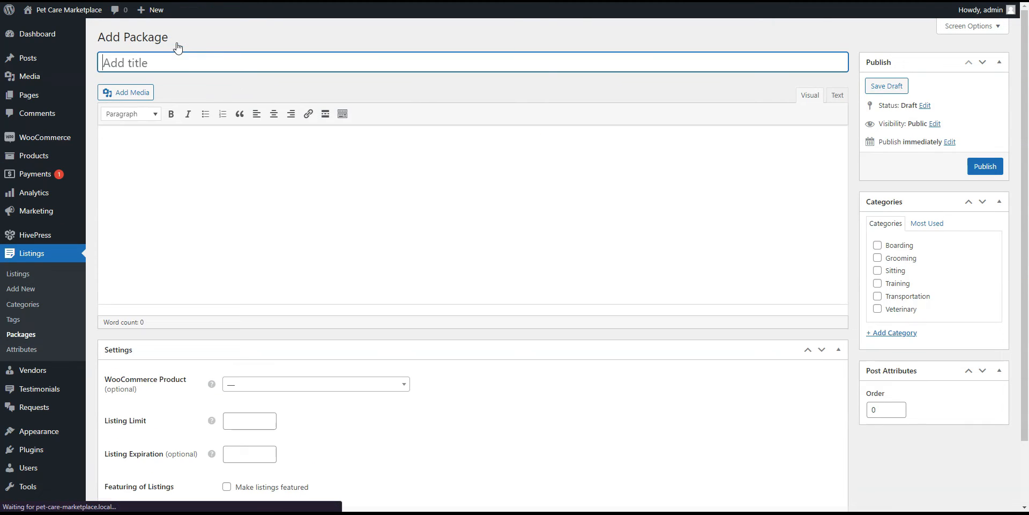
{"action": "type", "text": "Free"}
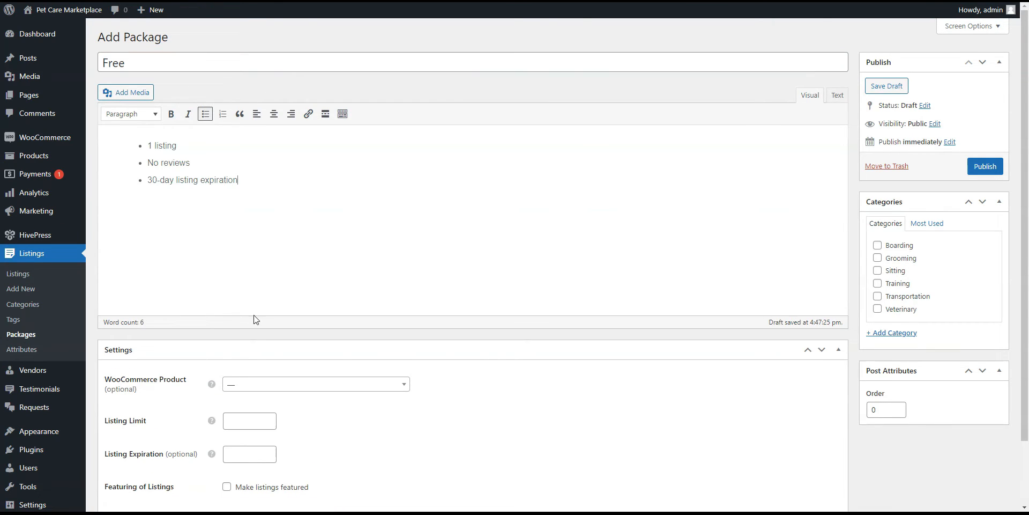
- Set the Free package's listing limit to 1 and listing expiration to 30 days, and publish the package
{"action": "scroll", "coordinate": [255, 324], "scroll_direction": "down", "scroll_amount": 1}
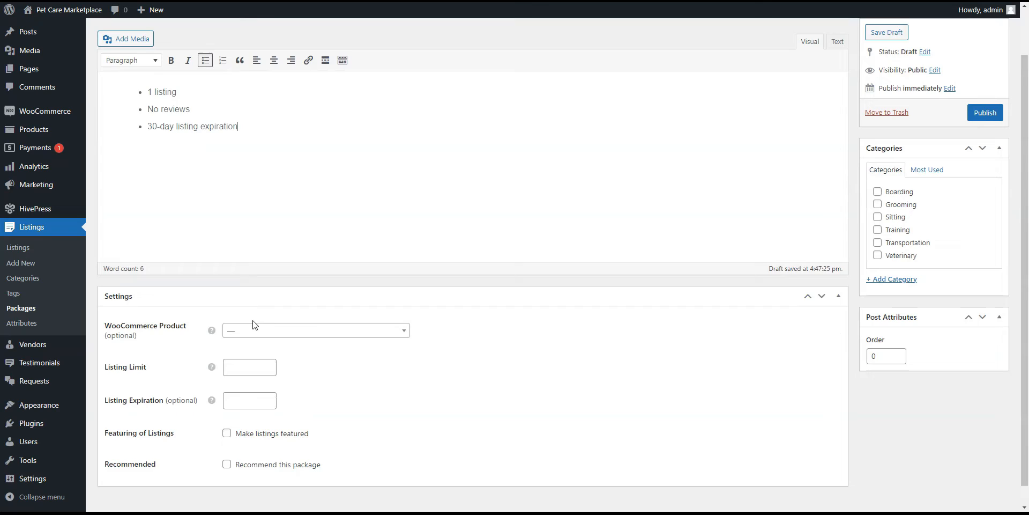
{"action": "scroll", "coordinate": [255, 325], "scroll_direction": "down", "scroll_amount": 1}
{"action": "left_click", "coordinate": [243, 381]}
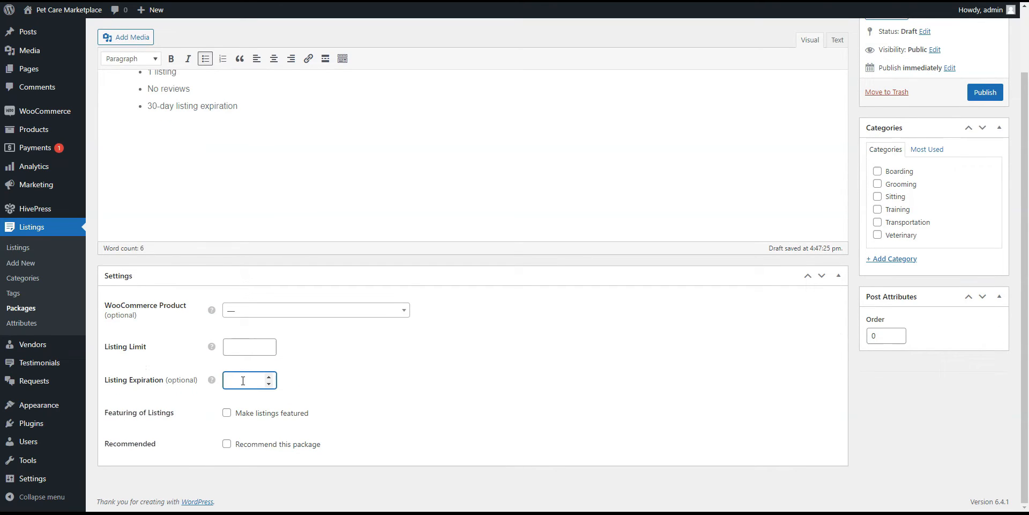
{"action": "mouse_move", "coordinate": [213, 380]}
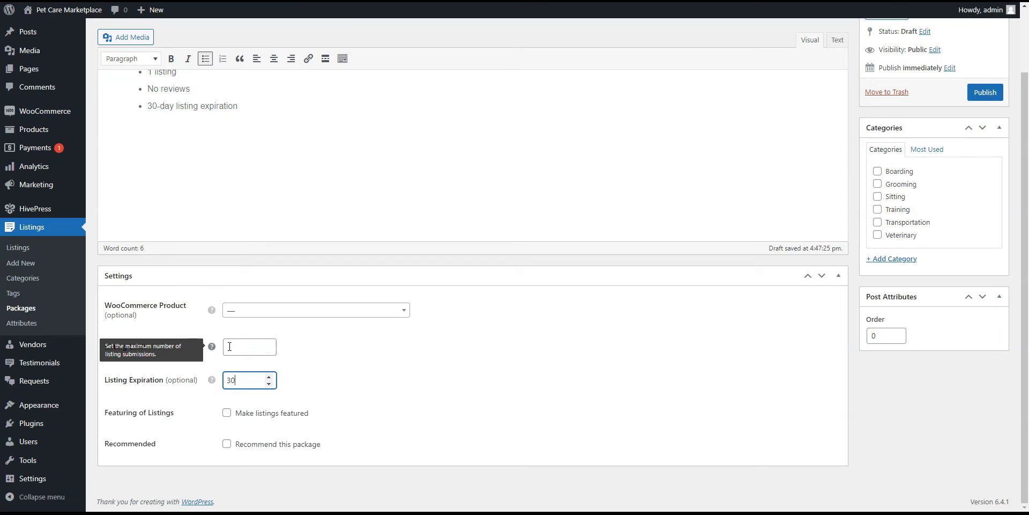
{"action": "left_click", "coordinate": [240, 346]}
{"action": "type", "text": "1"}
{"action": "left_click", "coordinate": [332, 360]}
{"action": "scroll", "coordinate": [543, 437], "scroll_direction": "up", "scroll_amount": 2}
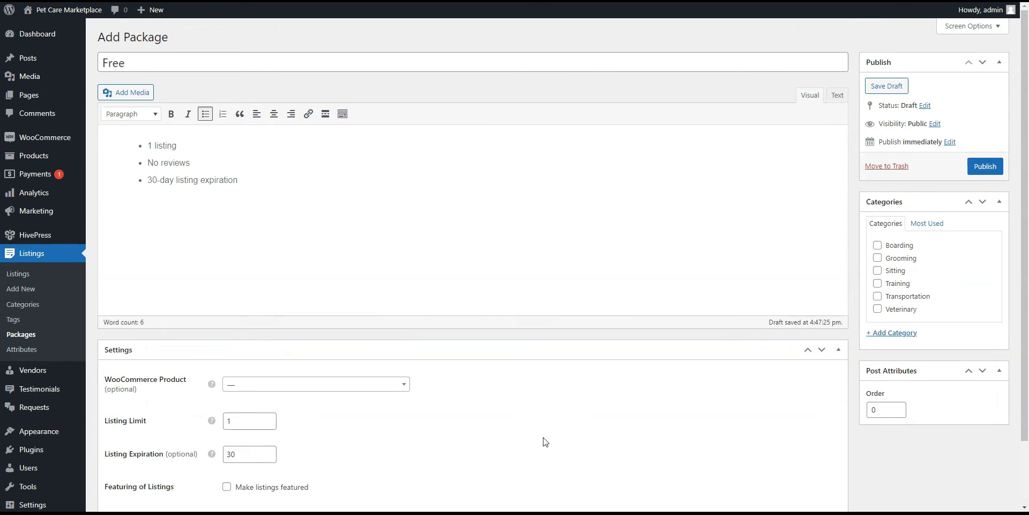
{"action": "left_click", "coordinate": [990, 167]}
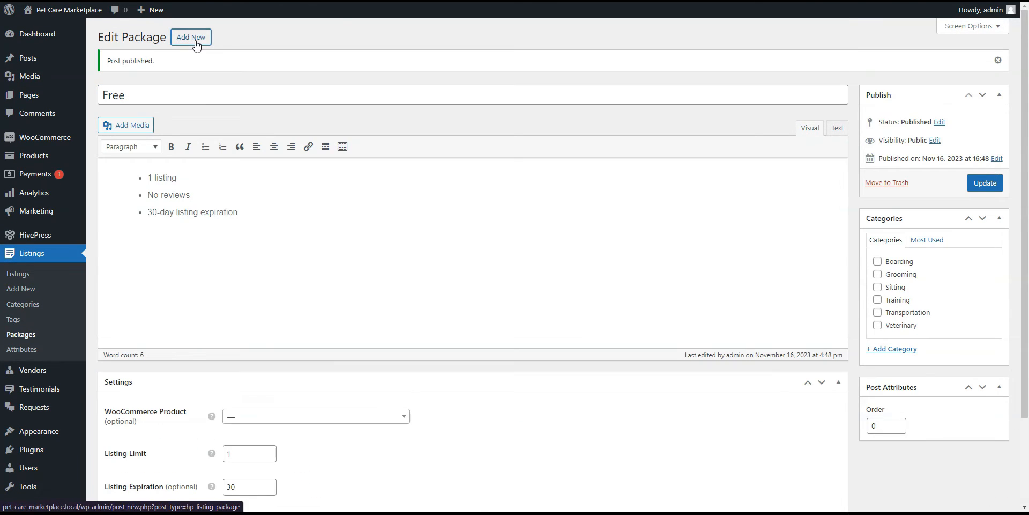
- Add another listing package titled Premium with a bulleted description: 10 listings, Reviews, 120-day listing expiration
{"action": "left_click", "coordinate": [195, 37]}
{"action": "type", "text": "Premium"}
{"action": "left_click", "coordinate": [276, 184]}
{"action": "type", "text": "10 listings Reviews 120-day listing expiration"}
- Link the Premium package to the Premium WooCommerce product, set listing limit 10 and expiration 120 days, and publish it
{"action": "scroll", "coordinate": [349, 203], "scroll_direction": "down", "scroll_amount": 1}
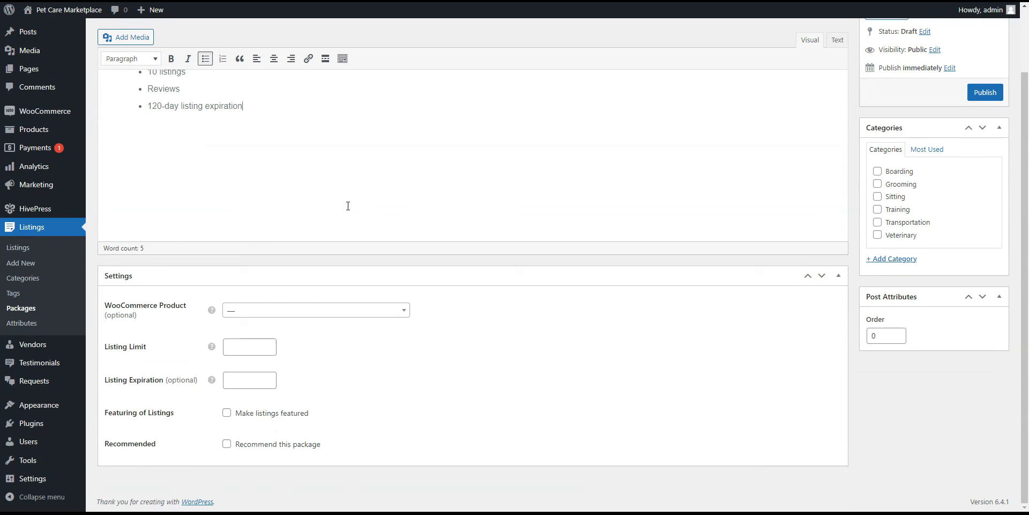
{"action": "left_click", "coordinate": [295, 321]}
{"action": "left_click", "coordinate": [244, 339]}
{"action": "left_click", "coordinate": [247, 346]}
{"action": "type", "text": "10"}
{"action": "left_click", "coordinate": [242, 380]}
{"action": "type", "text": "120"}
{"action": "left_click", "coordinate": [348, 377]}
{"action": "scroll", "coordinate": [262, 452], "scroll_direction": "up", "scroll_amount": 2}
{"action": "left_click", "coordinate": [992, 169]}
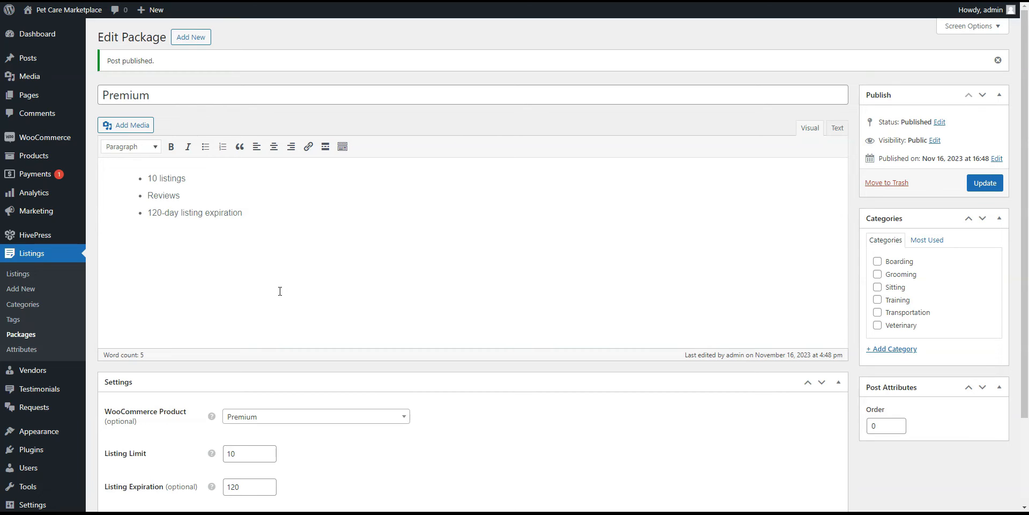
- Open the live site and start listing a new service in the Boarding category
{"action": "mouse_move", "coordinate": [68, 17]}
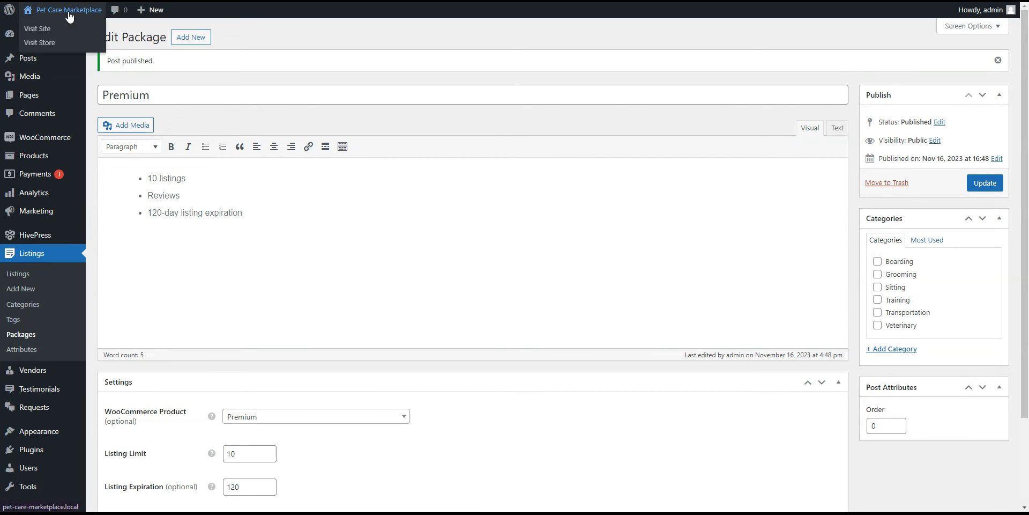
{"action": "left_click", "coordinate": [69, 12]}
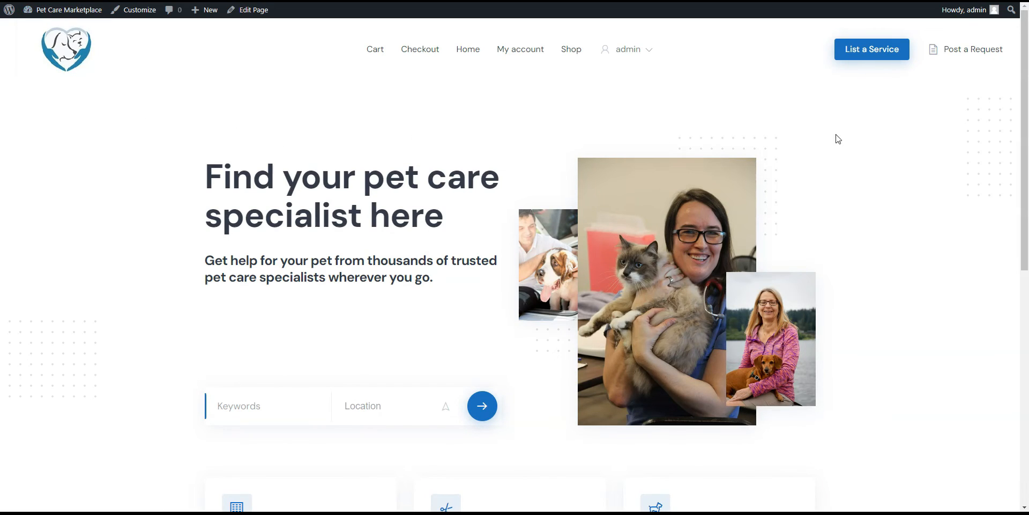
{"action": "left_click", "coordinate": [898, 53]}
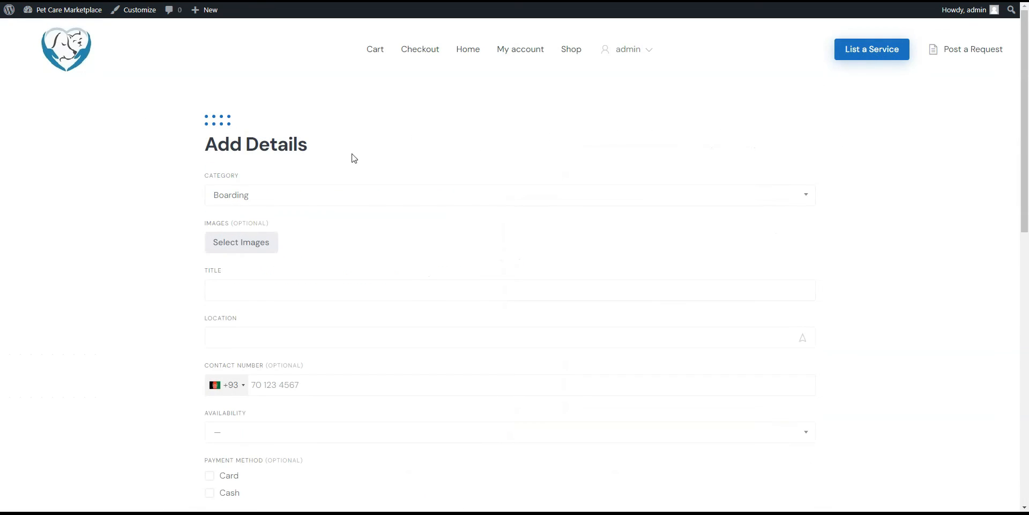
- Upload three pet boarding images to the new listing
{"action": "scroll", "coordinate": [311, 154], "scroll_direction": "down", "scroll_amount": 2}
{"action": "left_click", "coordinate": [262, 141]}
{"action": "left_click", "coordinate": [534, 214]}
{"action": "left_click", "coordinate": [477, 213], "text": "ctrl"}
{"action": "left_click", "coordinate": [420, 214], "text": "ctrl"}
{"action": "left_click", "coordinate": [537, 350]}
- Title the listing New York Pet Boarding Centre and set its location to New York City, New York, United States
{"action": "scroll", "coordinate": [284, 240], "scroll_direction": "down", "scroll_amount": 1}
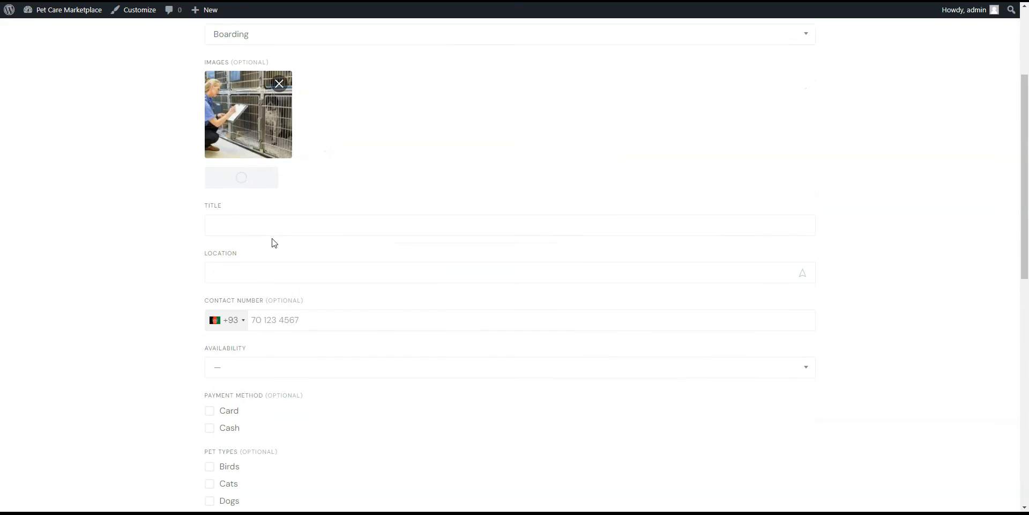
{"action": "left_click", "coordinate": [273, 231]}
{"action": "type", "text": "New York Pet Boarding C"}
{"action": "scroll", "coordinate": [242, 225], "scroll_direction": "down", "scroll_amount": 1}
{"action": "left_click", "coordinate": [211, 217]}
{"action": "type", "text": "New"}
{"action": "left_click", "coordinate": [251, 242]}
- Enter the contact number with the United States country code +1 and set the availability to 1-Day Notice
{"action": "scroll", "coordinate": [208, 252], "scroll_direction": "down", "scroll_amount": 1}
{"action": "left_click", "coordinate": [228, 214]}
{"action": "left_click_drag", "start_coordinate": [469, 234], "coordinate": [467, 316]}
{"action": "scroll", "coordinate": [249, 281], "scroll_direction": "up", "scroll_amount": 1}
{"action": "left_click", "coordinate": [252, 259]}
{"action": "type", "text": "2015553344"}
{"action": "left_click", "coordinate": [253, 259]}
{"action": "left_click", "coordinate": [246, 299]}
- Choose Cash as the listing's payment method and Cats and Dogs as its pet types
{"action": "left_click", "coordinate": [209, 320]}
{"action": "scroll", "coordinate": [177, 330], "scroll_direction": "down", "scroll_amount": 2}
{"action": "left_click", "coordinate": [209, 267]}
{"action": "left_click", "coordinate": [210, 284]}
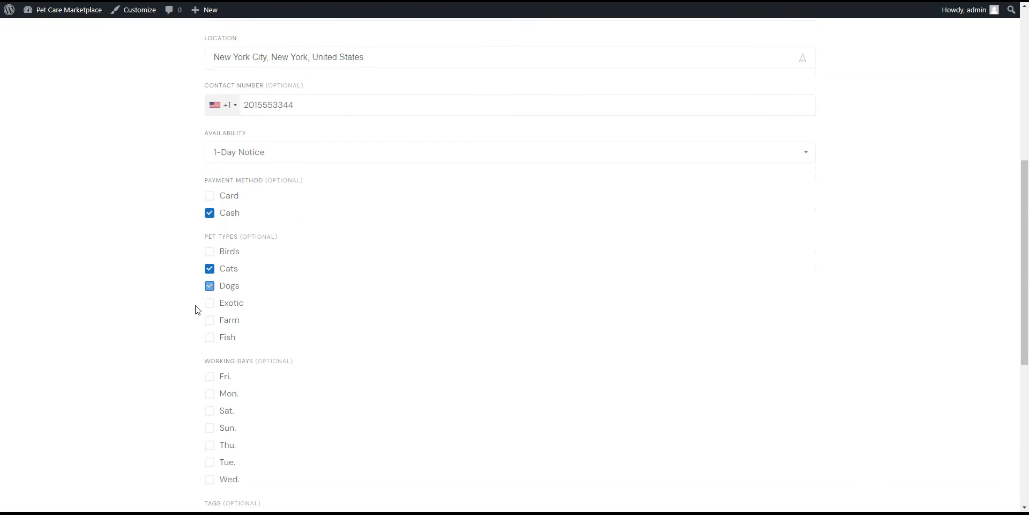
- Mark every day except Sunday as a working day for the listing
{"action": "scroll", "coordinate": [204, 284], "scroll_direction": "down", "scroll_amount": 3}
{"action": "left_click", "coordinate": [210, 240]}
{"action": "left_click", "coordinate": [209, 257]}
{"action": "left_click", "coordinate": [209, 274]}
{"action": "left_click", "coordinate": [210, 291]}
{"action": "left_click", "coordinate": [210, 309]}
{"action": "left_click", "coordinate": [210, 325]}
{"action": "left_click", "coordinate": [209, 343]}
{"action": "left_click", "coordinate": [209, 292]}
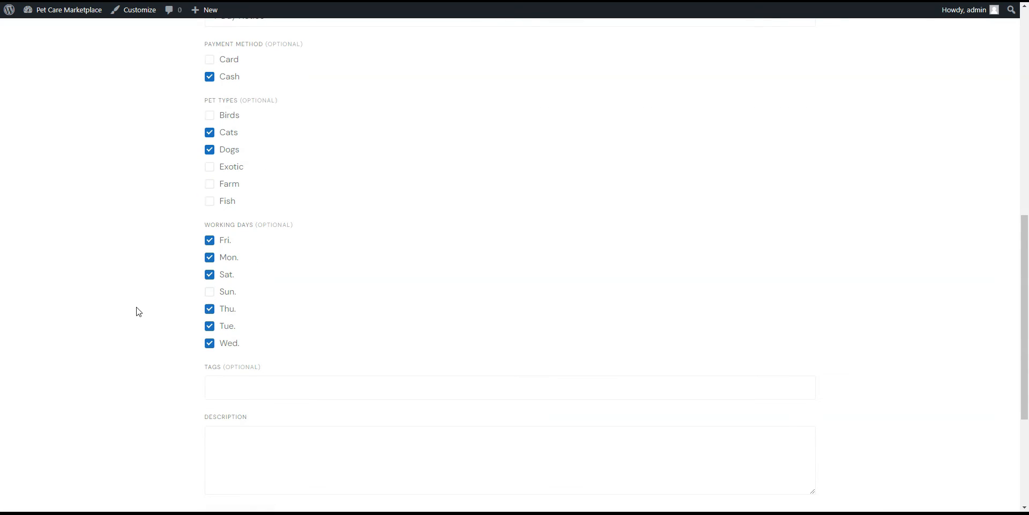
- Paste the prepared description into the listing, submit its details, and choose the Free package
{"action": "scroll", "coordinate": [136, 308], "scroll_direction": "down", "scroll_amount": 3}
{"action": "left_click", "coordinate": [270, 304]}
{"action": "key", "text": "ctrl+v"}
{"action": "left_click", "coordinate": [230, 377]}
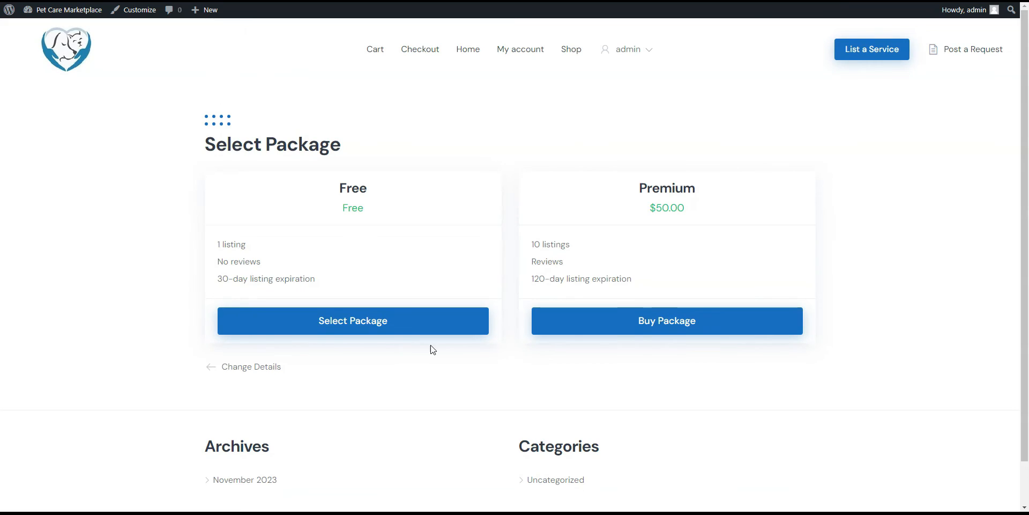
{"action": "left_click", "coordinate": [338, 329]}
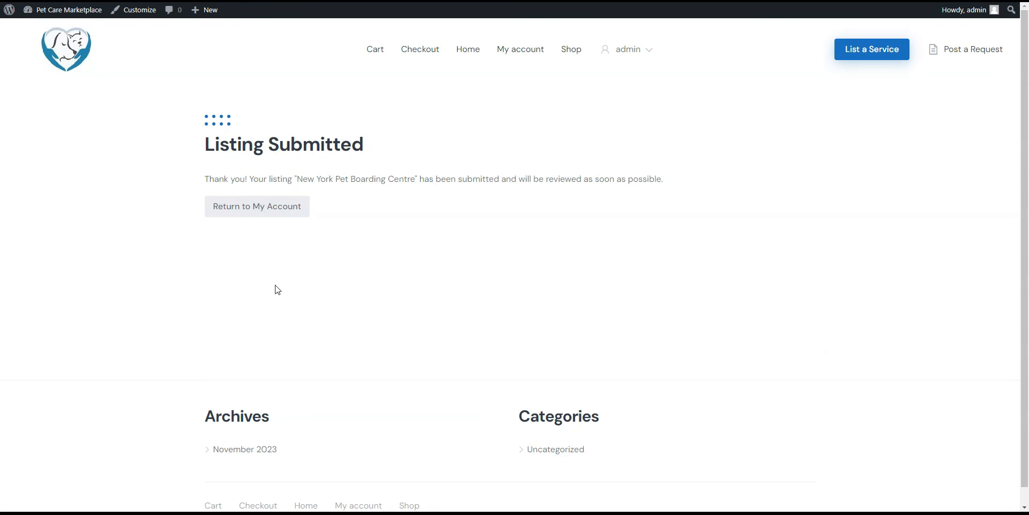
- Return to the WordPress dashboard and publish the pending New York Pet Boarding Centre listing
{"action": "mouse_move", "coordinate": [58, 15]}
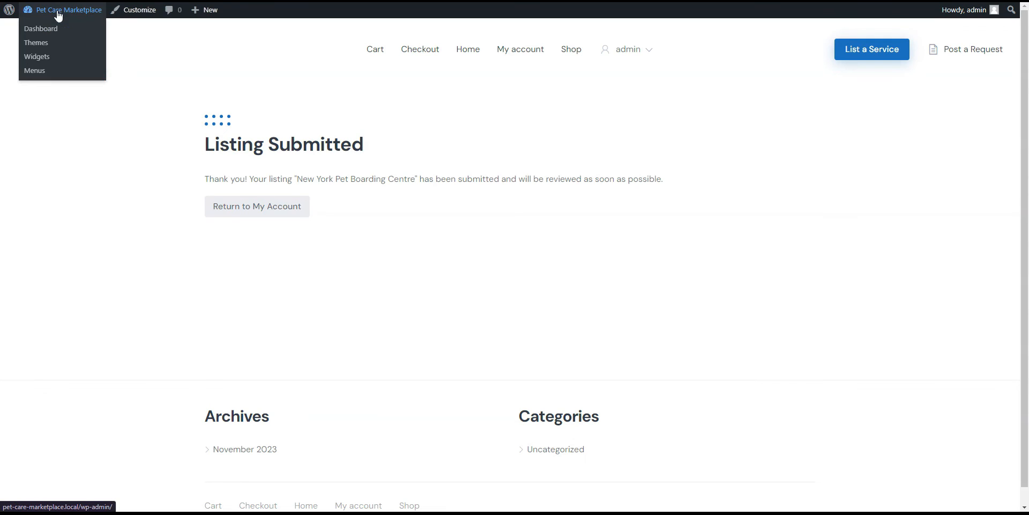
{"action": "left_click", "coordinate": [58, 15]}
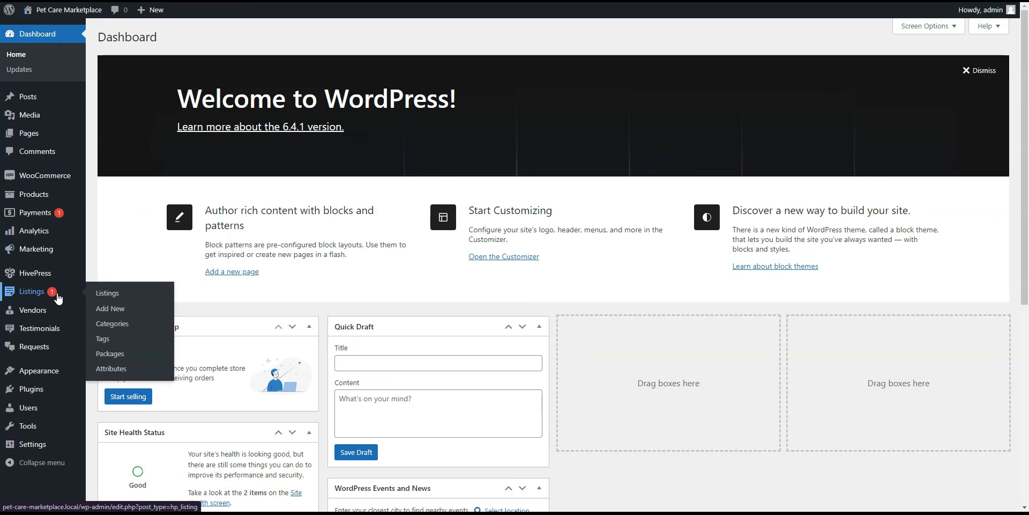
{"action": "left_click", "coordinate": [58, 298]}
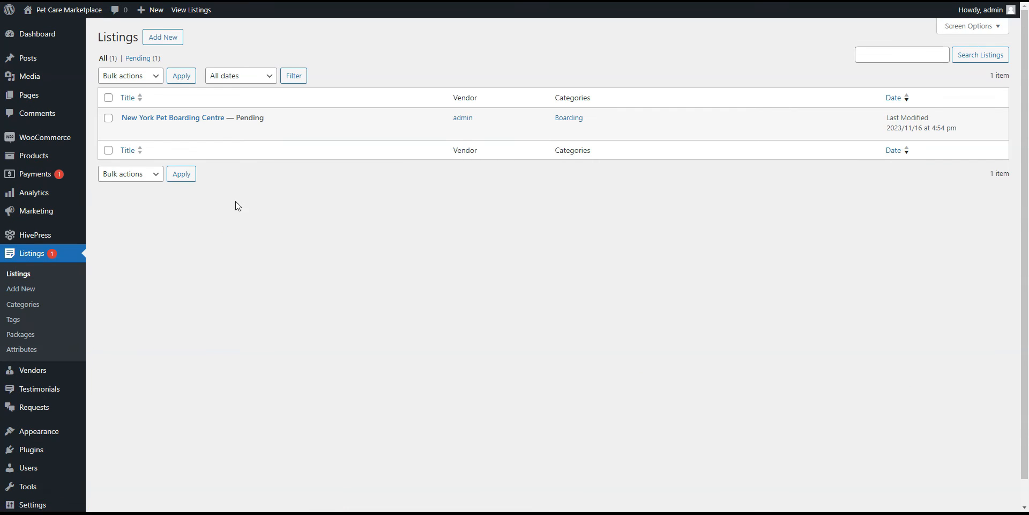
{"action": "left_click", "coordinate": [207, 118]}
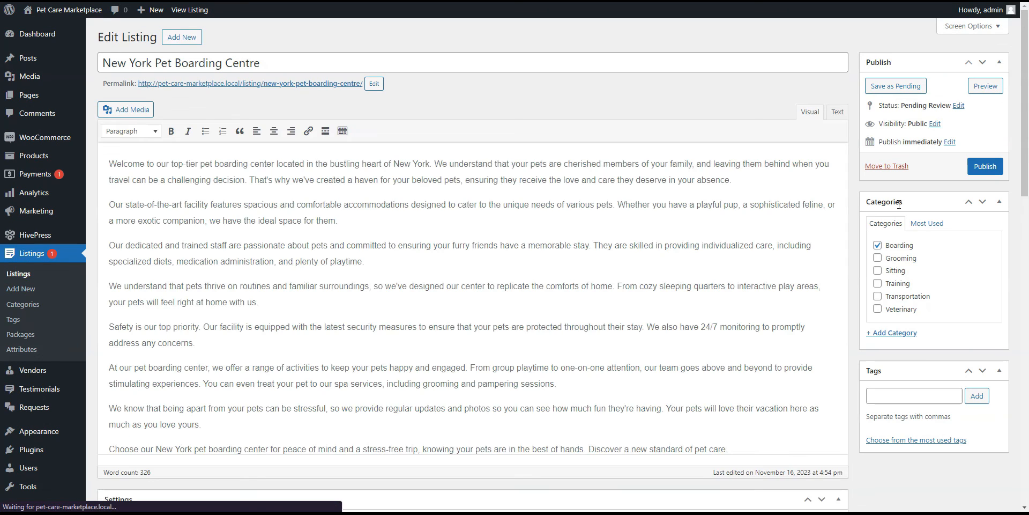
{"action": "left_click", "coordinate": [985, 167]}
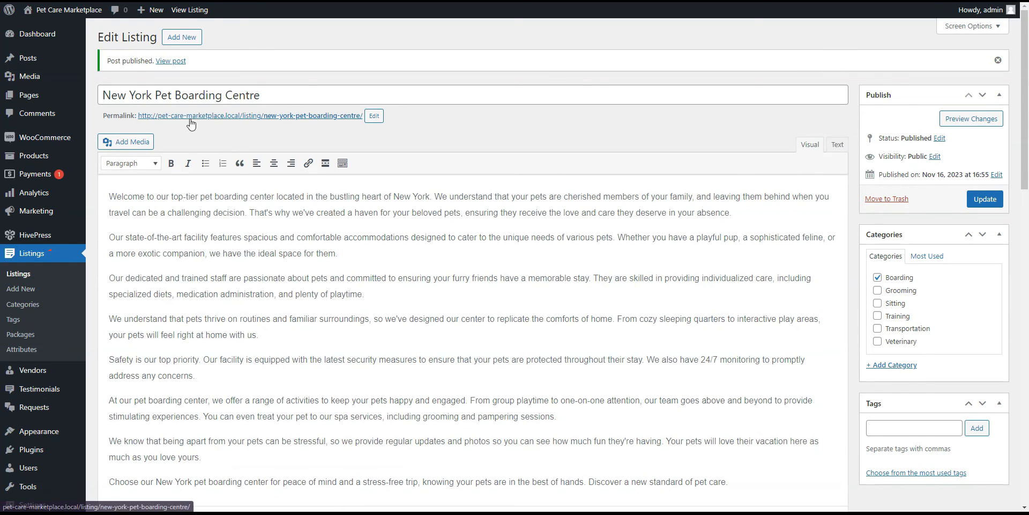
- View the published listing page and examine its details, location map, image gallery and description
{"action": "left_click", "coordinate": [174, 63]}
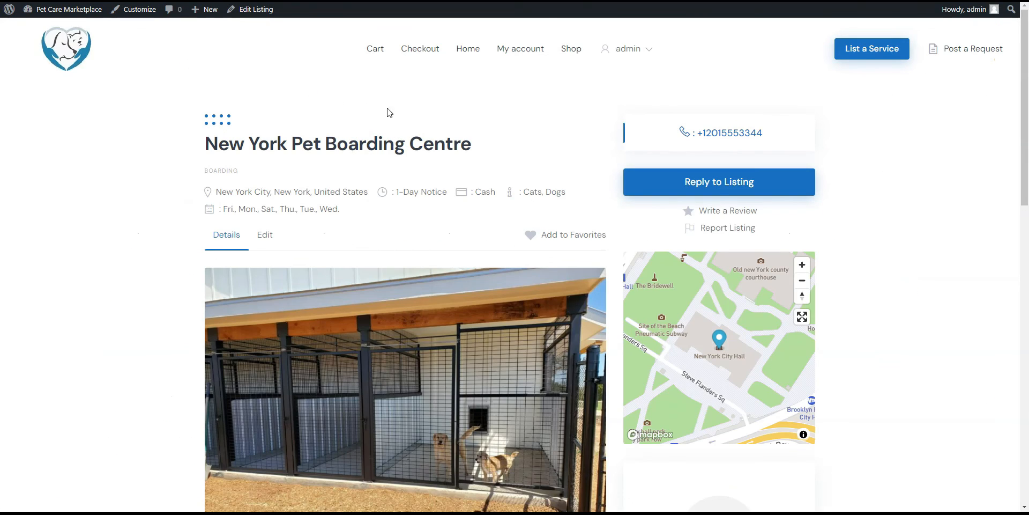
{"action": "scroll", "coordinate": [949, 224], "scroll_direction": "down", "scroll_amount": 2}
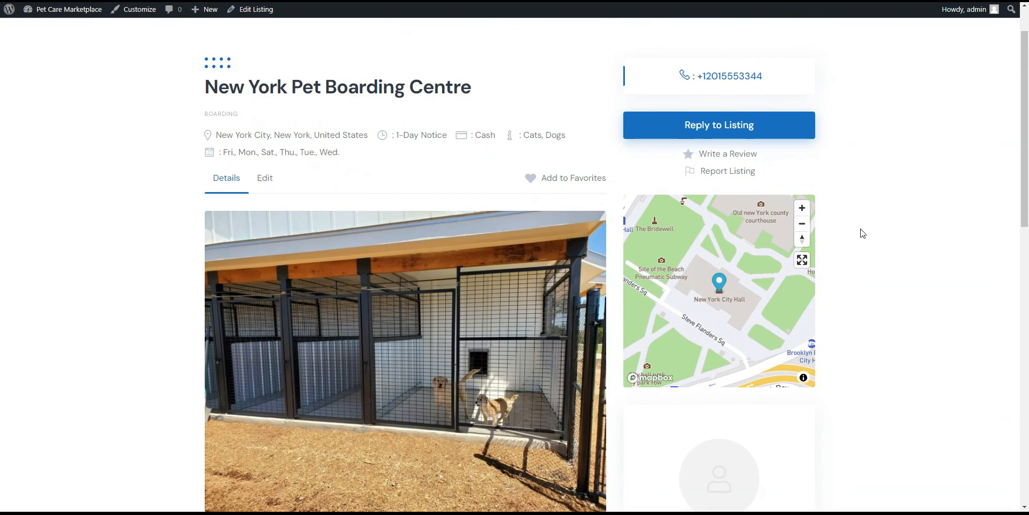
{"action": "left_click", "coordinate": [807, 225]}
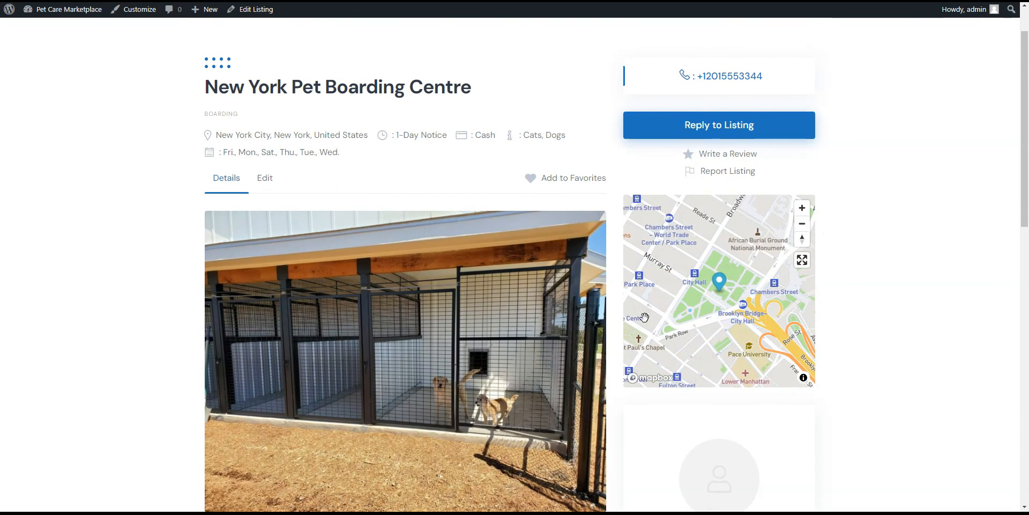
{"action": "scroll", "coordinate": [383, 367], "scroll_direction": "down", "scroll_amount": 5}
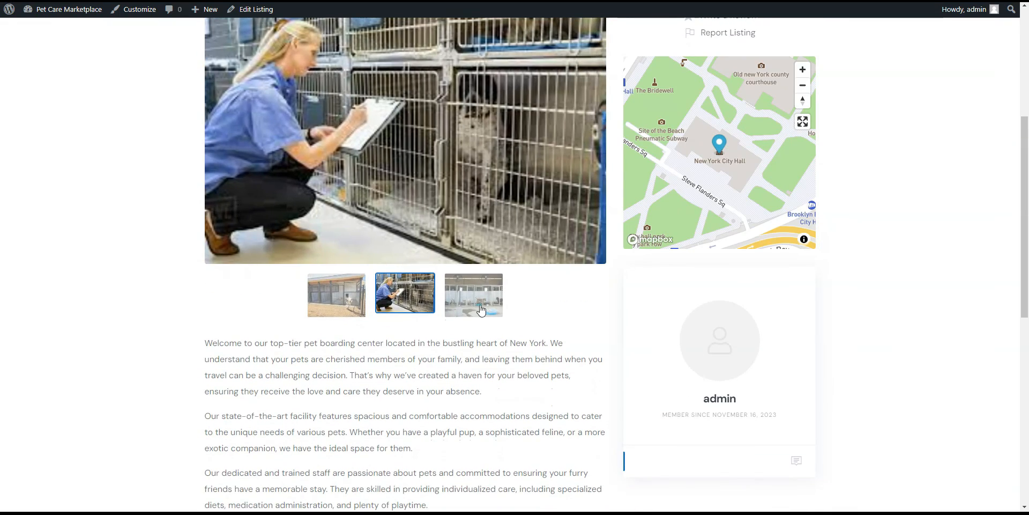
{"action": "left_click", "coordinate": [481, 309]}
- Start a message to the listing's vendor with the text "hi, I'd like t"
{"action": "left_click", "coordinate": [798, 461]}
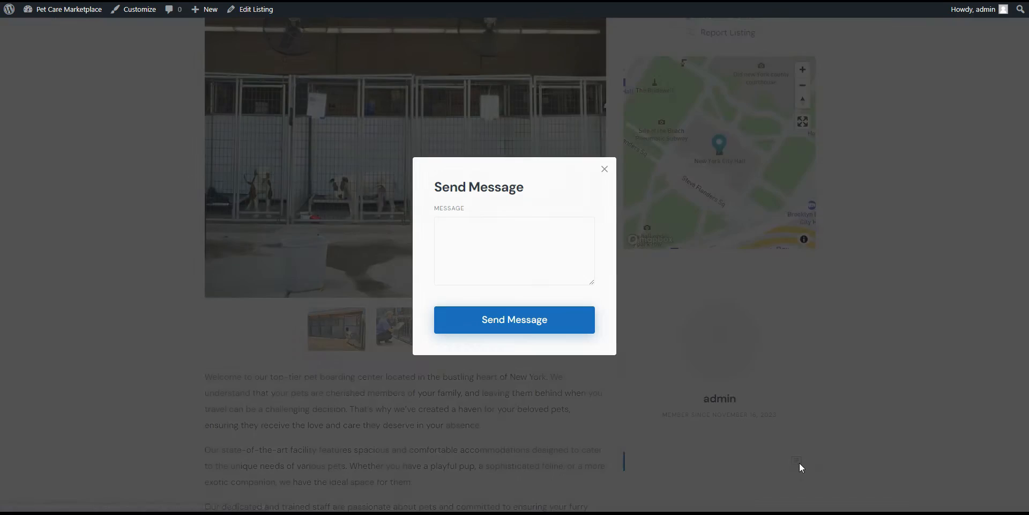
{"action": "type", "text": "hi, I'd like t"}
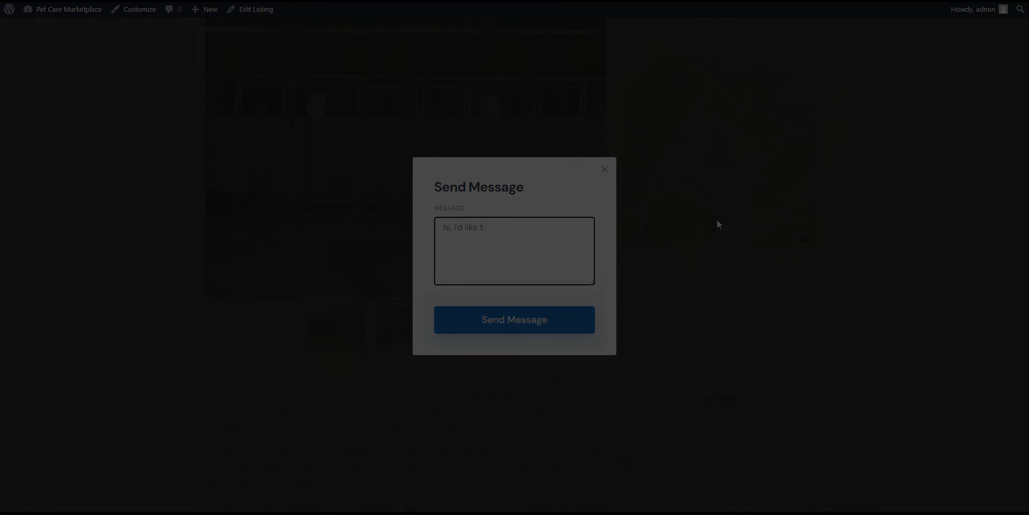